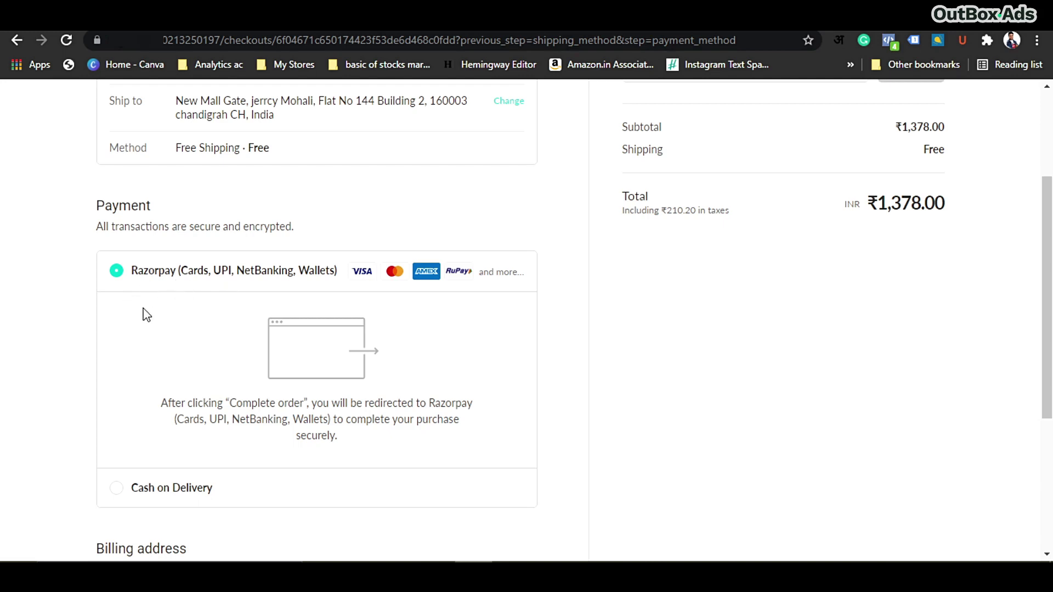
Examine the discounted total, available payment offers and payment methods in the Razorpay checkout.
{"action": "scroll", "coordinate": [101, 302], "scroll_direction": "down", "scroll_amount": 1}
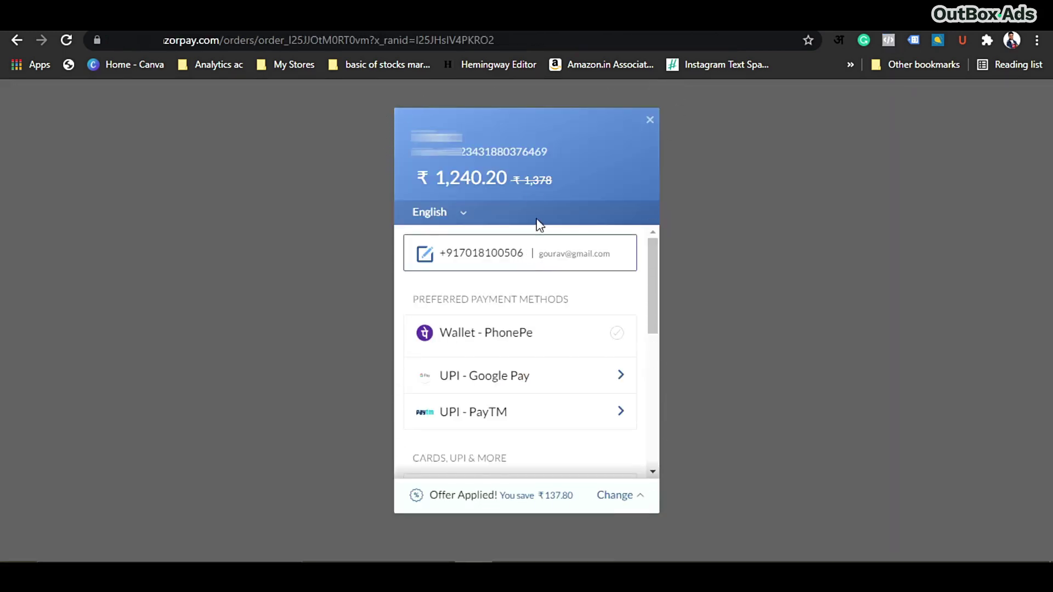
{"action": "left_click_drag", "start_coordinate": [525, 181], "coordinate": [544, 178]}
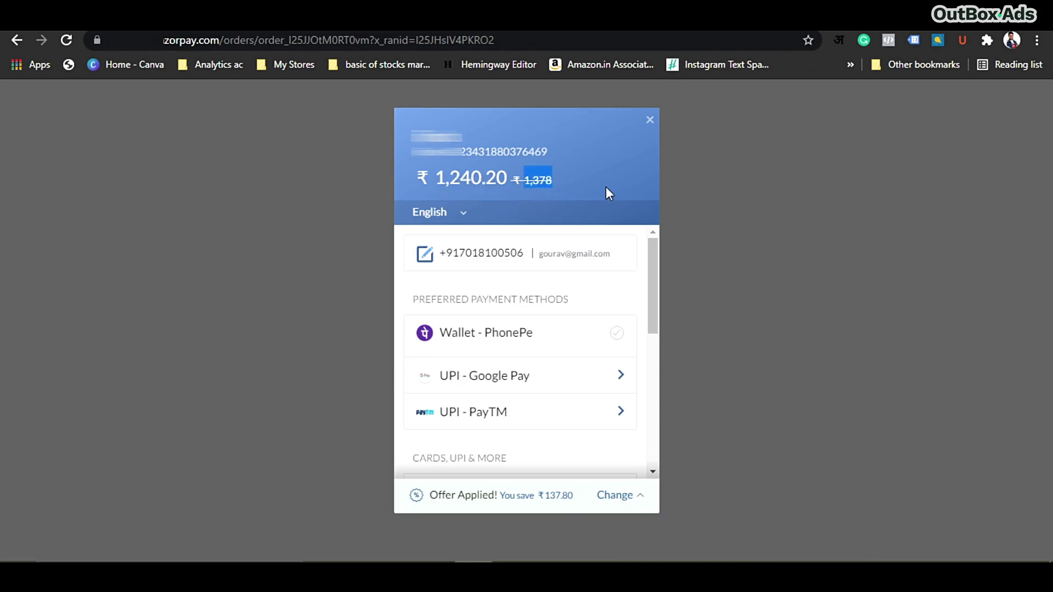
{"action": "left_click", "coordinate": [677, 185]}
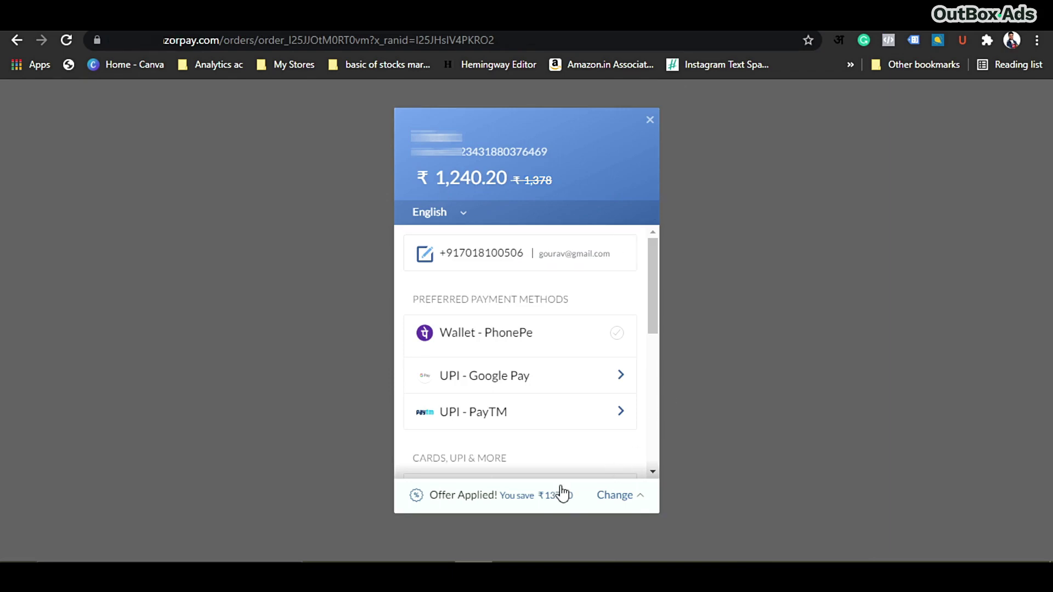
{"action": "left_click", "coordinate": [636, 497]}
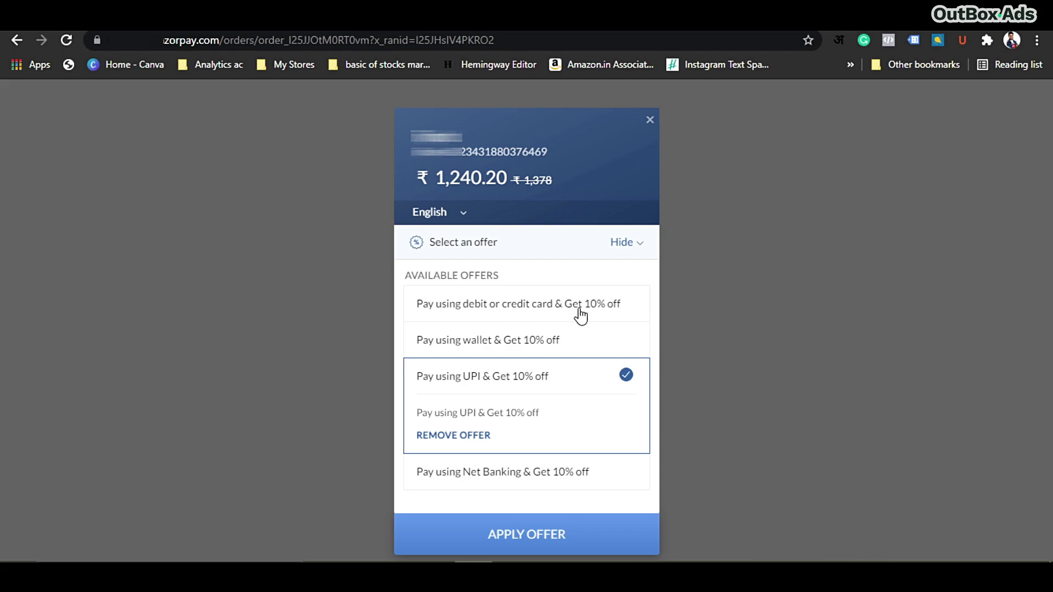
{"action": "left_click", "coordinate": [636, 247]}
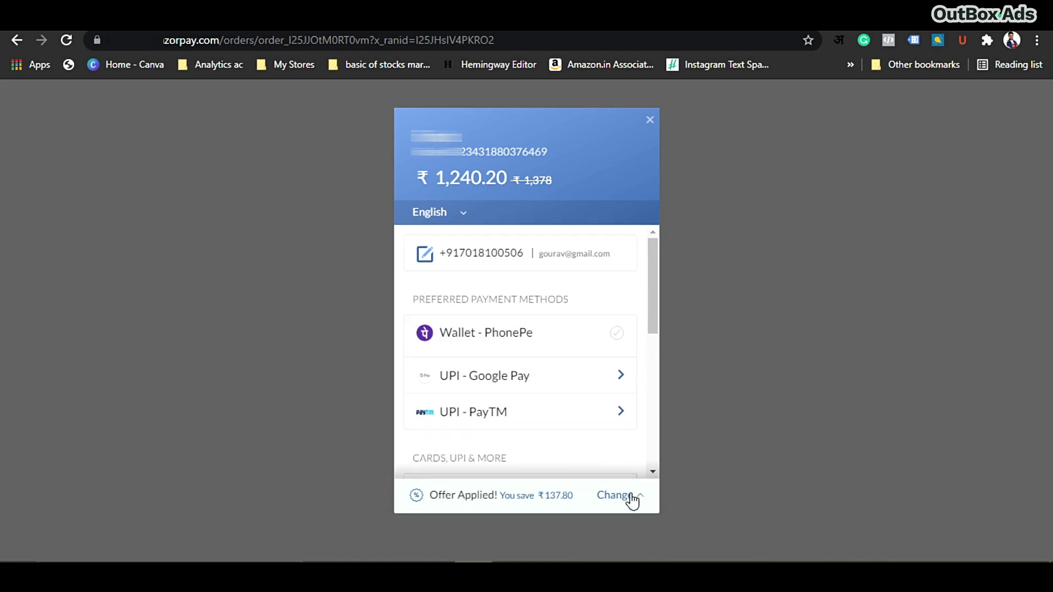
{"action": "left_click", "coordinate": [614, 495]}
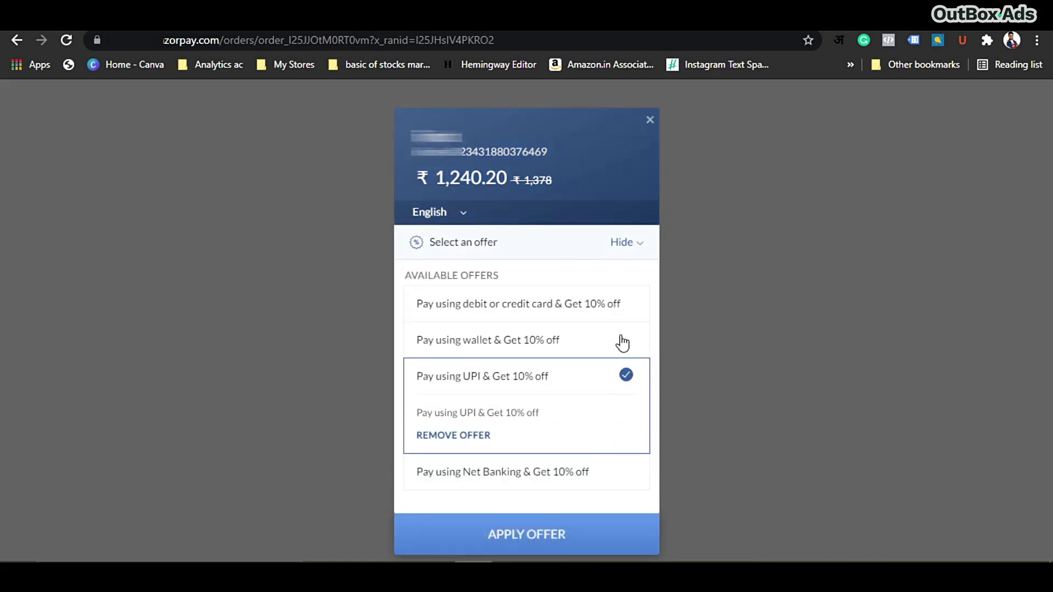
{"action": "left_click", "coordinate": [642, 245]}
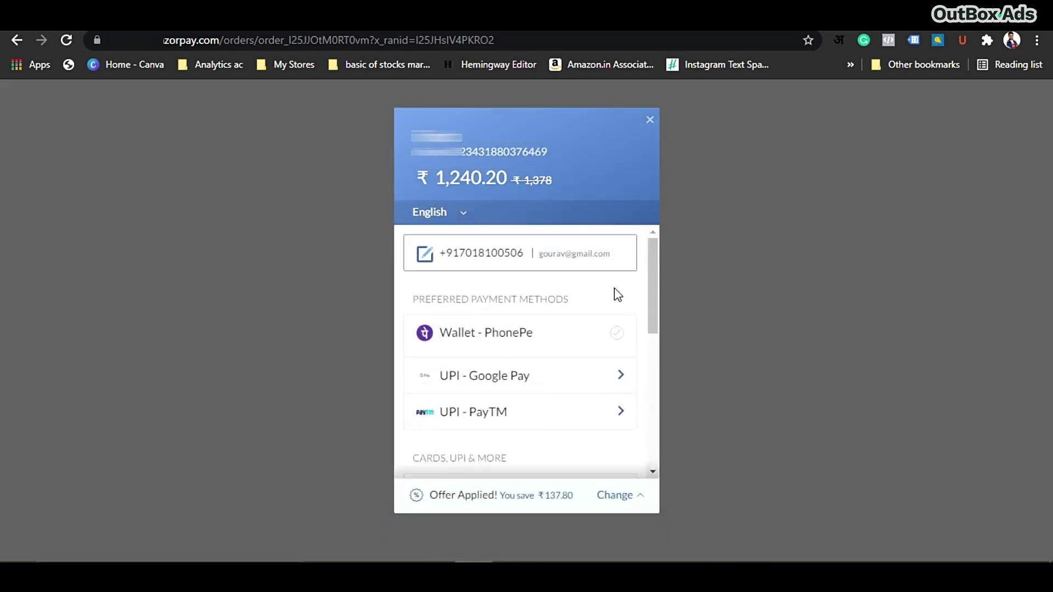
{"action": "scroll", "coordinate": [563, 405], "scroll_direction": "down", "scroll_amount": 2}
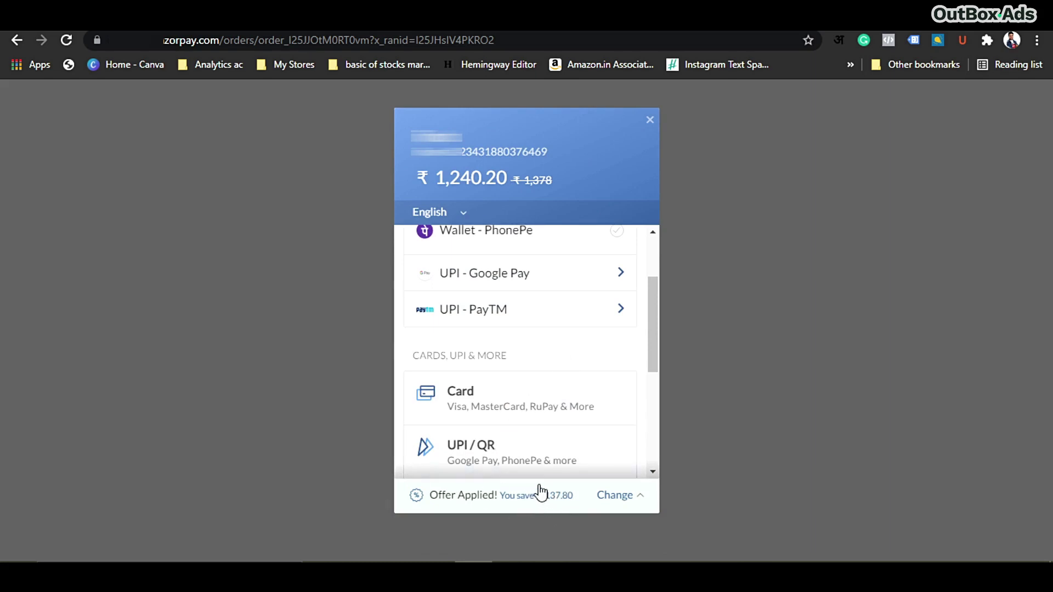
{"action": "scroll", "coordinate": [563, 376], "scroll_direction": "up", "scroll_amount": 1}
{"action": "scroll", "coordinate": [563, 376], "scroll_direction": "up", "scroll_amount": 1}
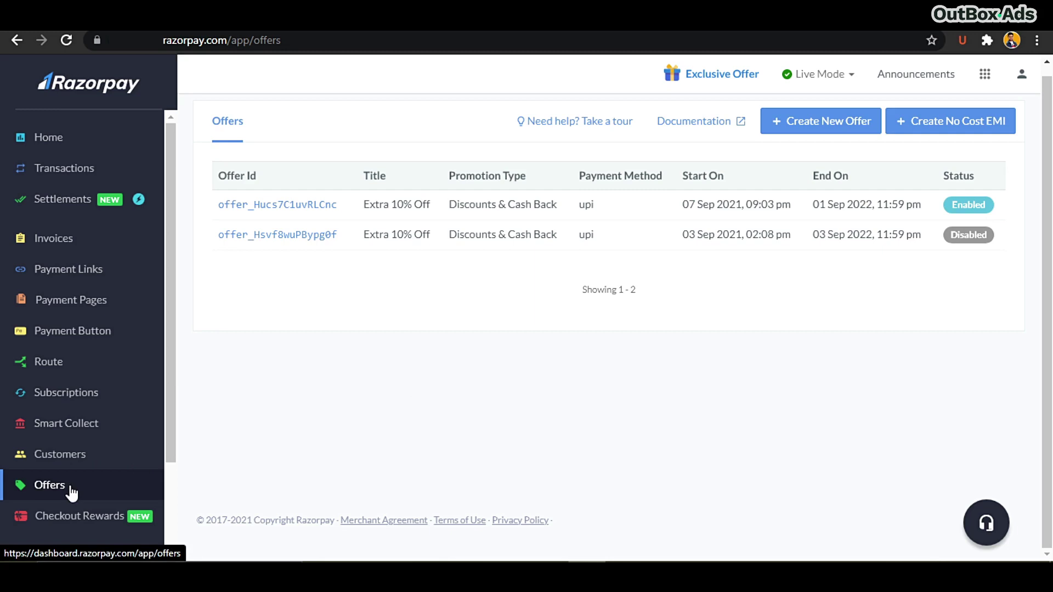
Review the existing offers in the Razorpay dashboard and start creating a new Discounts & Cash Backs offer.
{"action": "scroll", "coordinate": [71, 492], "scroll_direction": "down", "scroll_amount": 1}
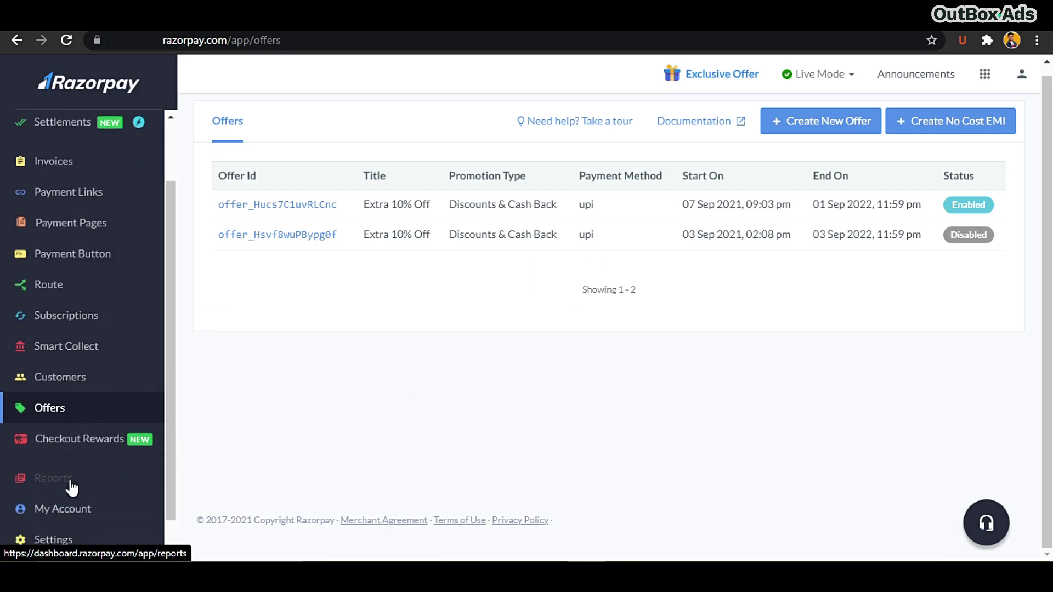
{"action": "scroll", "coordinate": [72, 487], "scroll_direction": "down", "scroll_amount": 1}
{"action": "scroll", "coordinate": [89, 482], "scroll_direction": "up", "scroll_amount": 1}
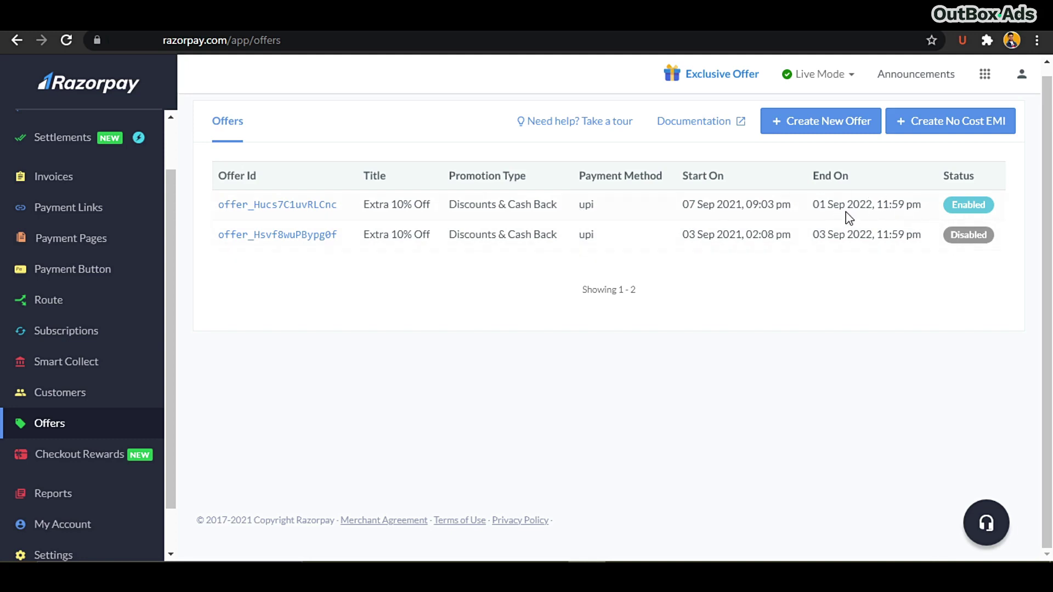
{"action": "left_click_drag", "start_coordinate": [581, 207], "coordinate": [608, 222]}
{"action": "left_click", "coordinate": [646, 260]}
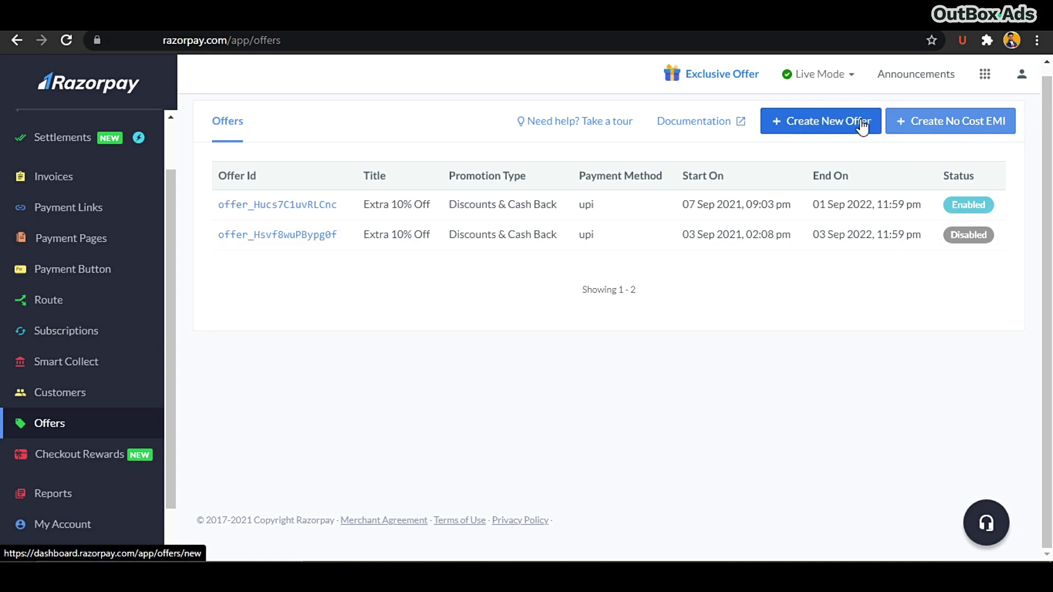
{"action": "left_click", "coordinate": [807, 123]}
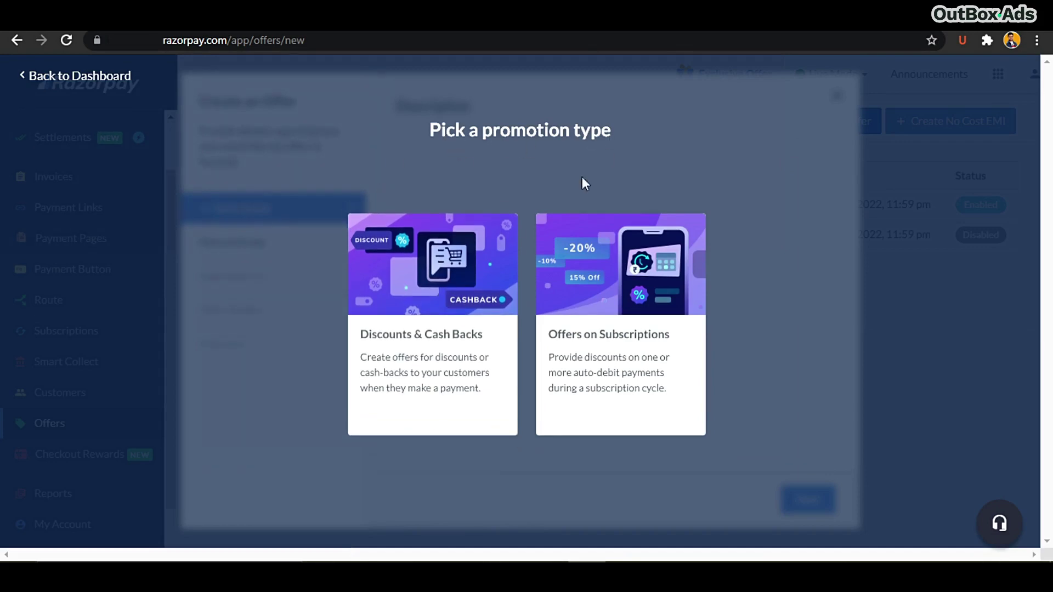
{"action": "mouse_move", "coordinate": [376, 343]}
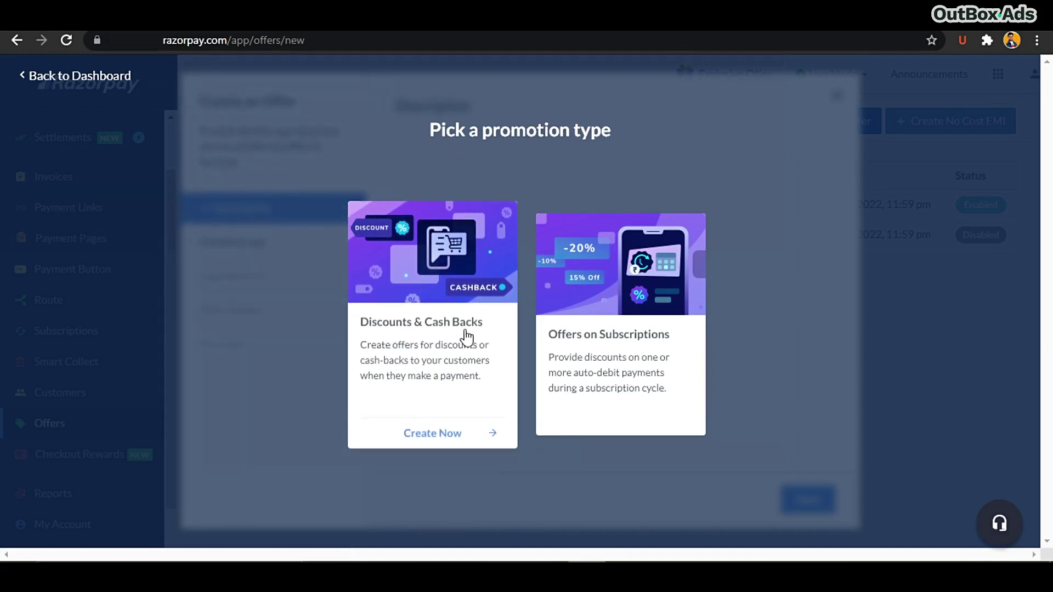
{"action": "left_click", "coordinate": [466, 434]}
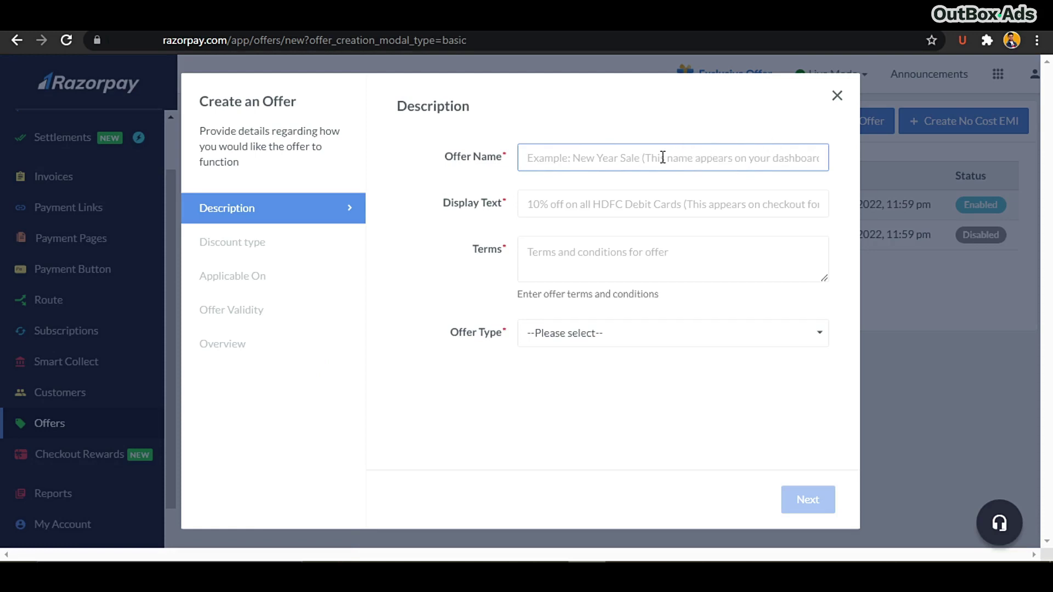
Enter "10% off on Debit & credit card" as the offer name.
{"action": "type", "text": "1"}
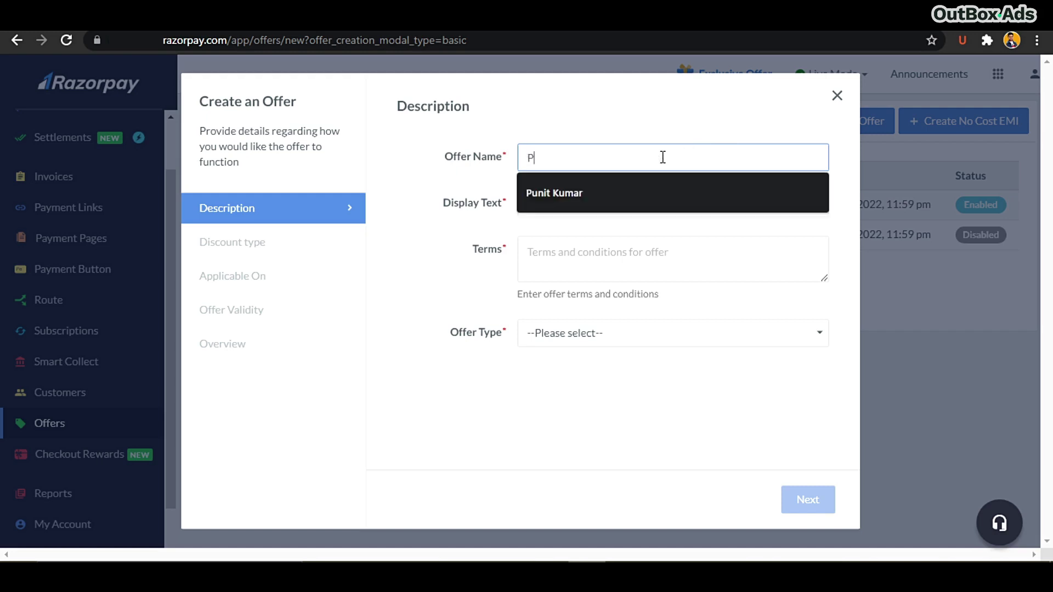
{"action": "key", "text": "BackSpace"}
{"action": "type", "text": "105 off"}
{"action": "key", "text": "BackSpace"}
{"action": "key", "text": "BackSpace"}
{"action": "key", "text": "BackSpace"}
{"action": "key", "text": "BackSpace"}
{"action": "key", "text": "BackSpace"}
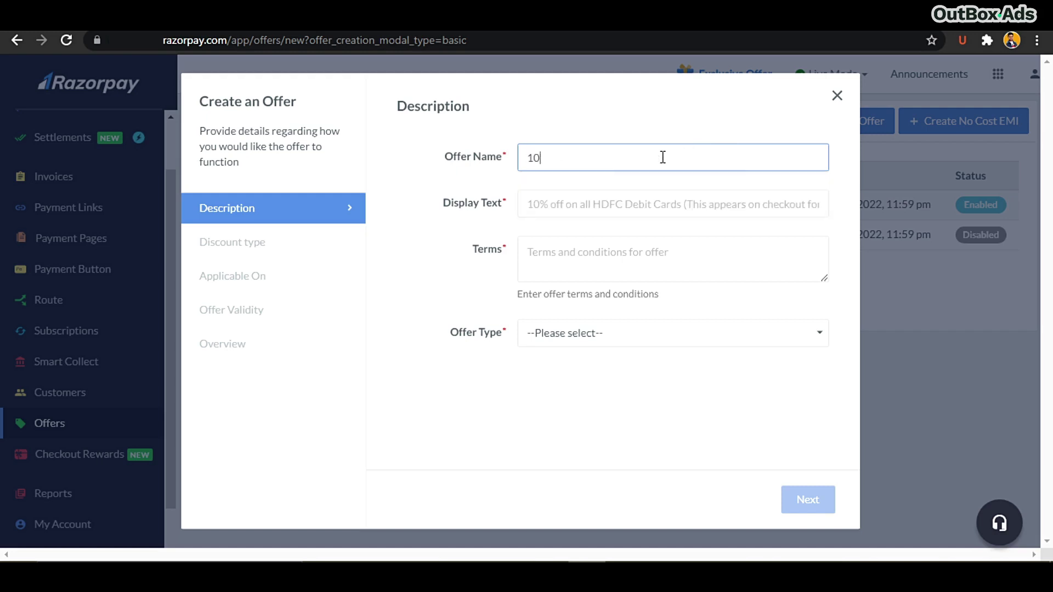
{"action": "type", "text": "% off on Debit & credit card"}
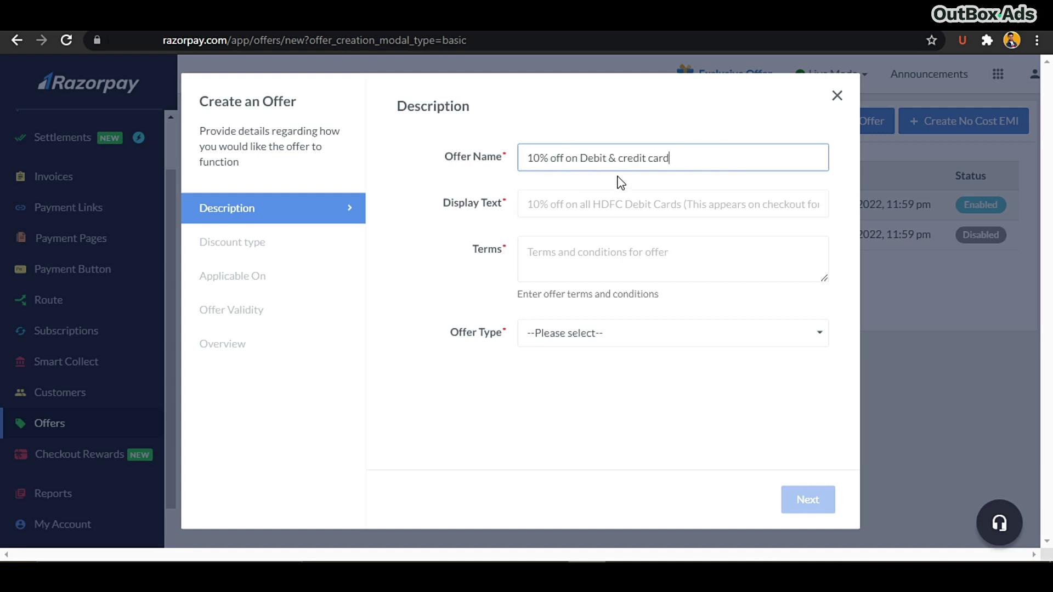
Copy the offer name into the display text and capitalise it as "10% off on Debit & Credit Card".
{"action": "left_click_drag", "start_coordinate": [668, 160], "coordinate": [514, 166]}
{"action": "key", "text": "ctrl+c"}
{"action": "left_click", "coordinate": [546, 213]}
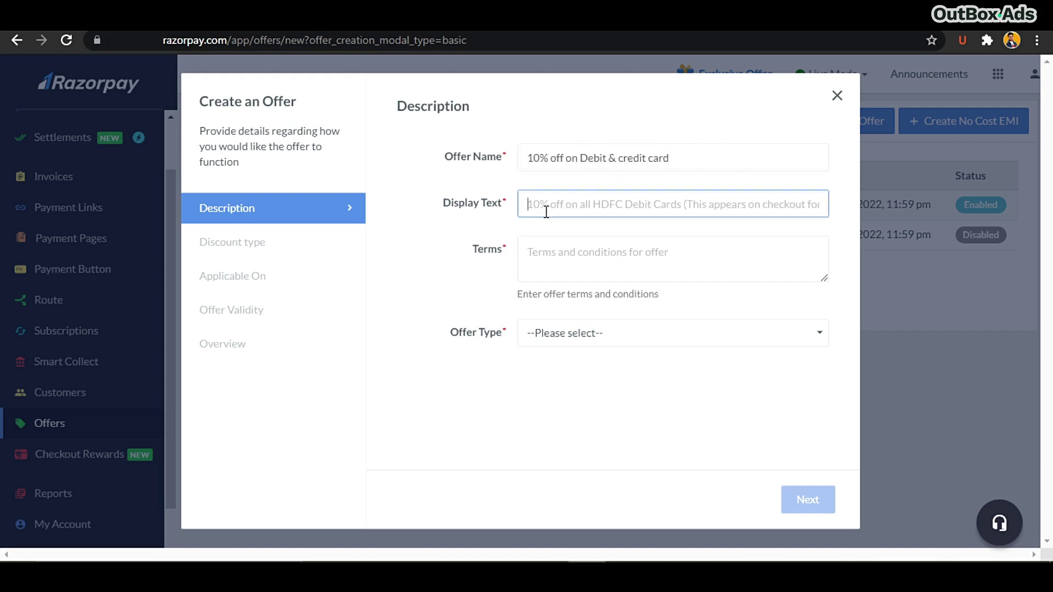
{"action": "key", "text": "ctrl+v"}
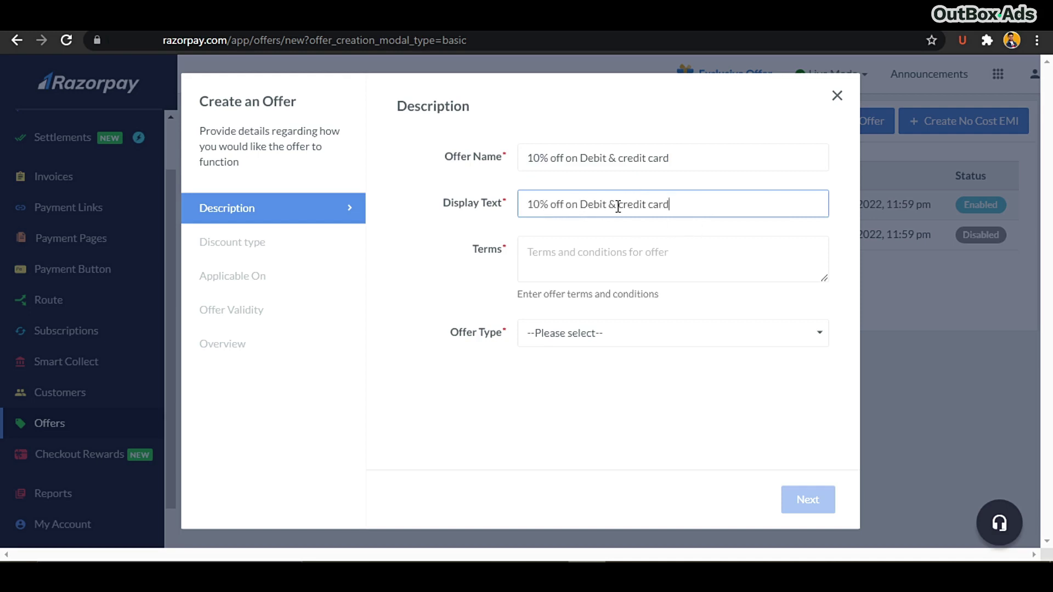
{"action": "type", "text": "C"}
{"action": "key", "text": "Delete"}
{"action": "key", "text": "BackSpace"}
{"action": "type", "text": "C"}
Correct the capitalisation of the offer name to "10% off on Debit & Credit Card".
{"action": "left_click", "coordinate": [624, 155]}
{"action": "key", "text": "BackSpace"}
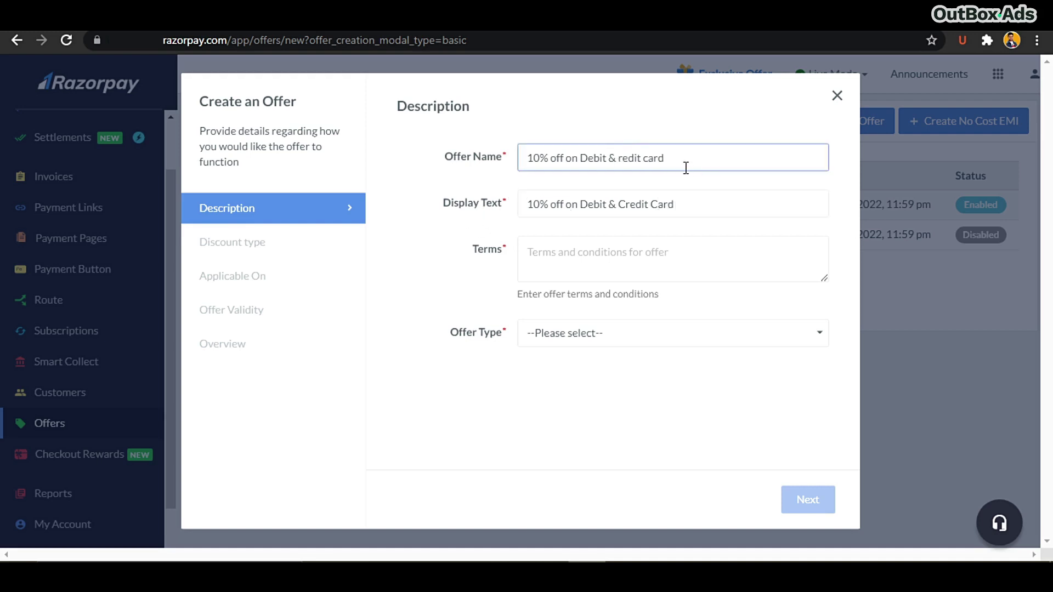
{"action": "type", "text": "C"}
{"action": "left_click", "coordinate": [655, 156]}
{"action": "key", "text": "BackSpace"}
{"action": "type", "text": "C"}
Enter "Offer valid till 01 Feb 2022" as the offer's terms.
{"action": "left_click", "coordinate": [591, 251]}
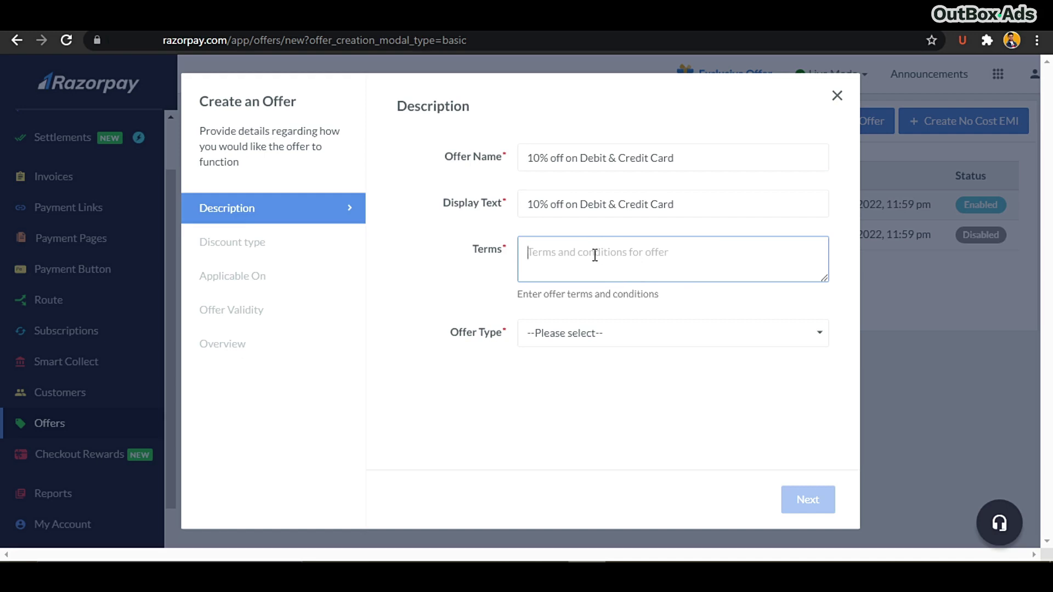
{"action": "type", "text": "Offer valid till "}
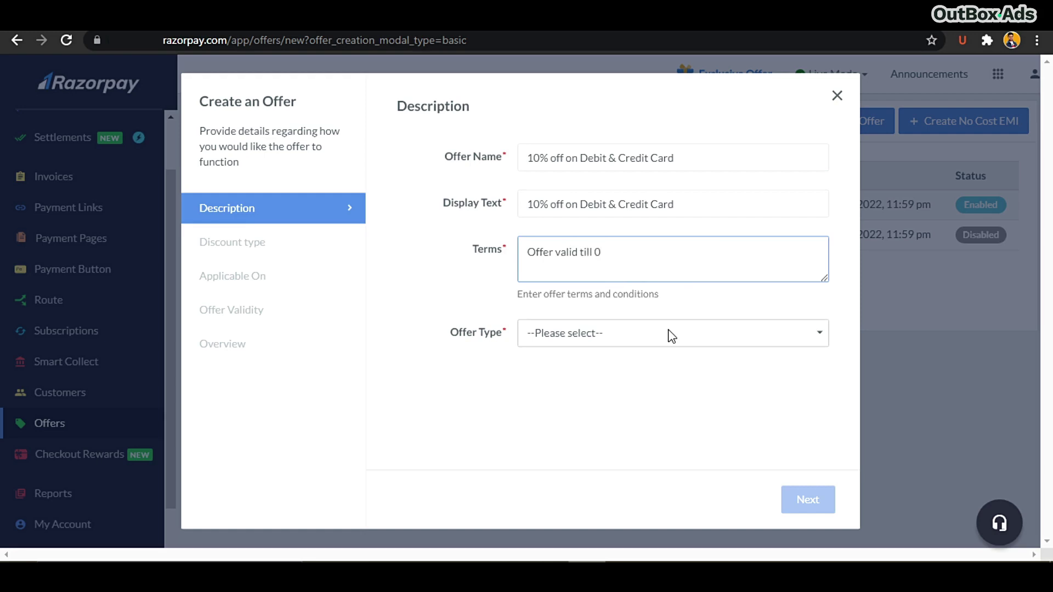
{"action": "type", "text": "01 Feb 2022"}
{"action": "left_click", "coordinate": [704, 306]}
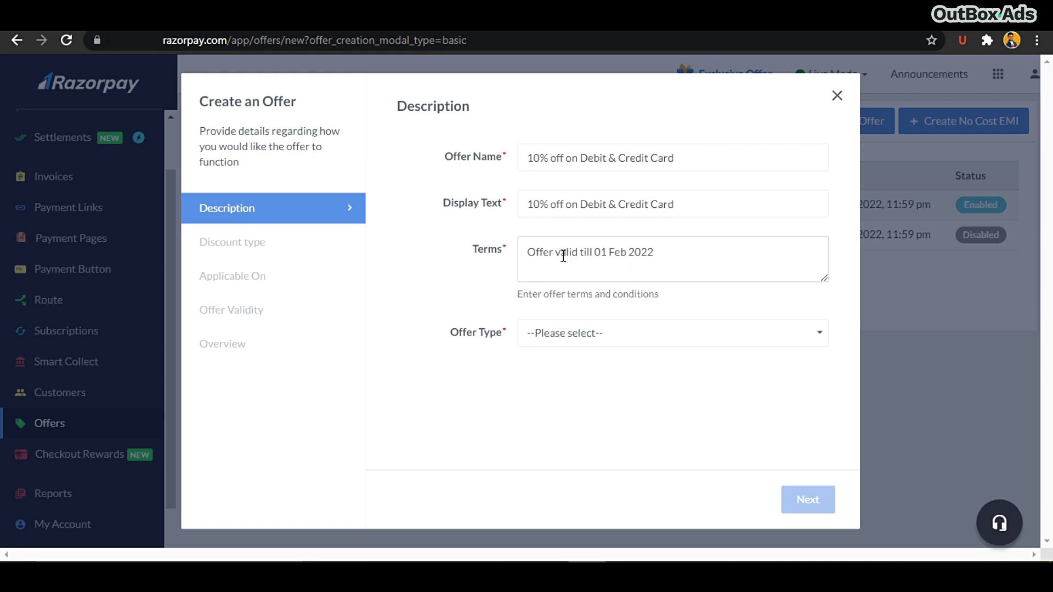
{"action": "left_click_drag", "start_coordinate": [594, 252], "coordinate": [662, 248]}
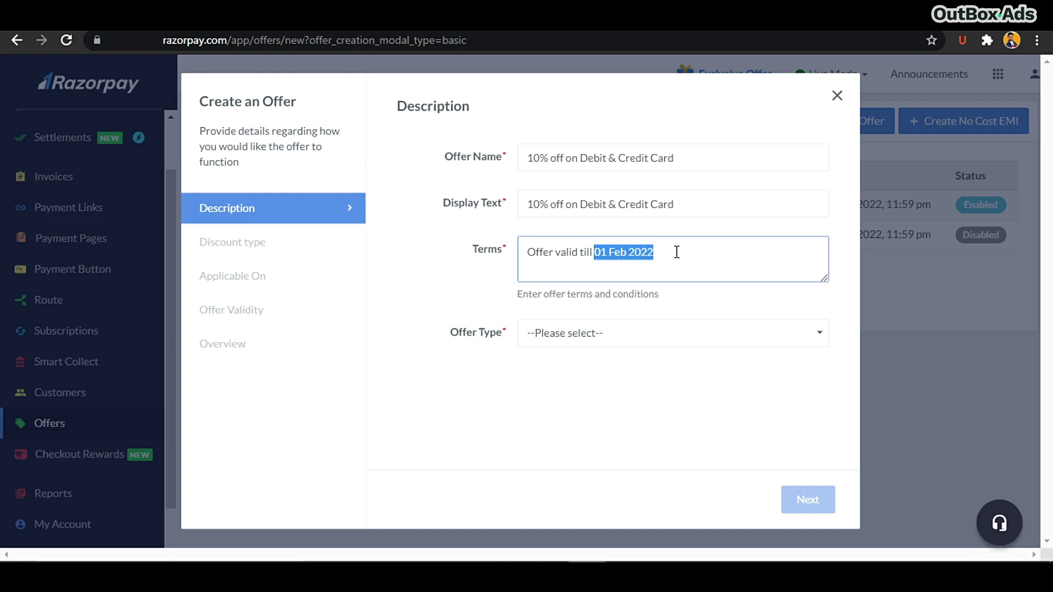
{"action": "left_click", "coordinate": [710, 305]}
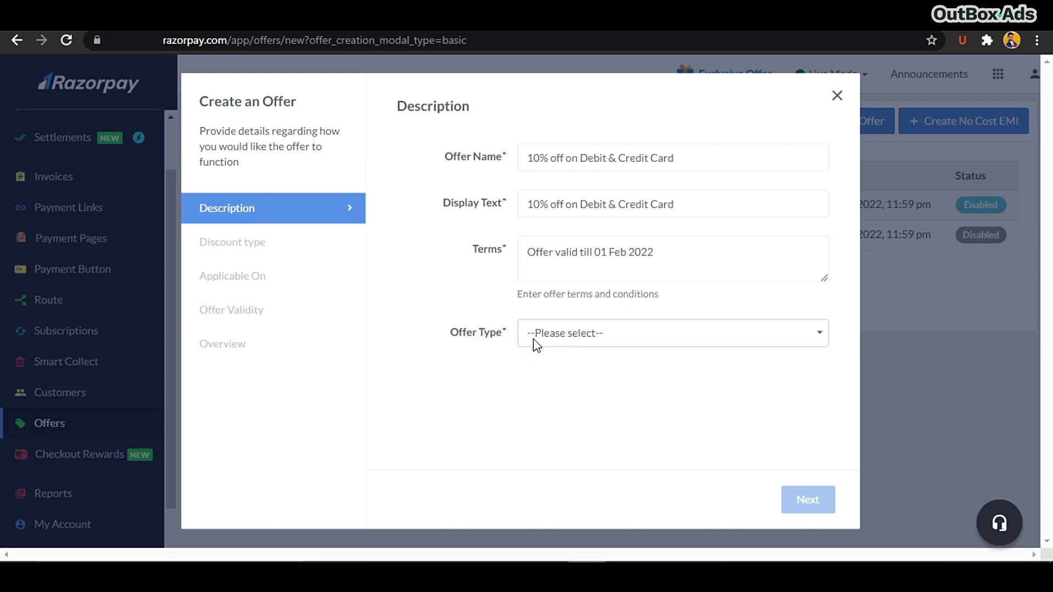
Set the offer type to Instant, check the available offers in the customer checkout, and continue to the discount type settings.
{"action": "left_click", "coordinate": [634, 342]}
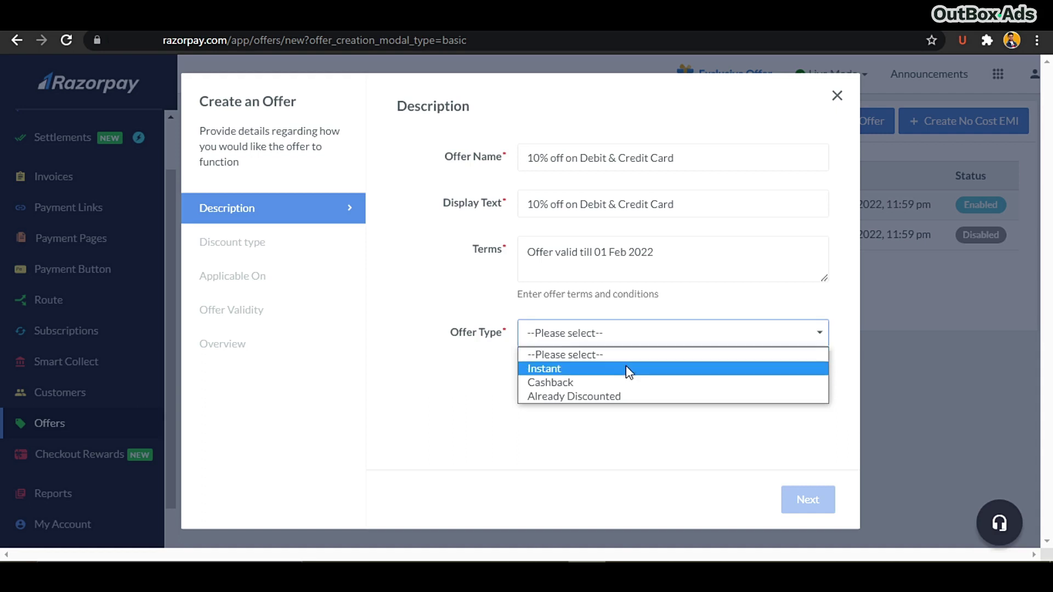
{"action": "left_click", "coordinate": [584, 370]}
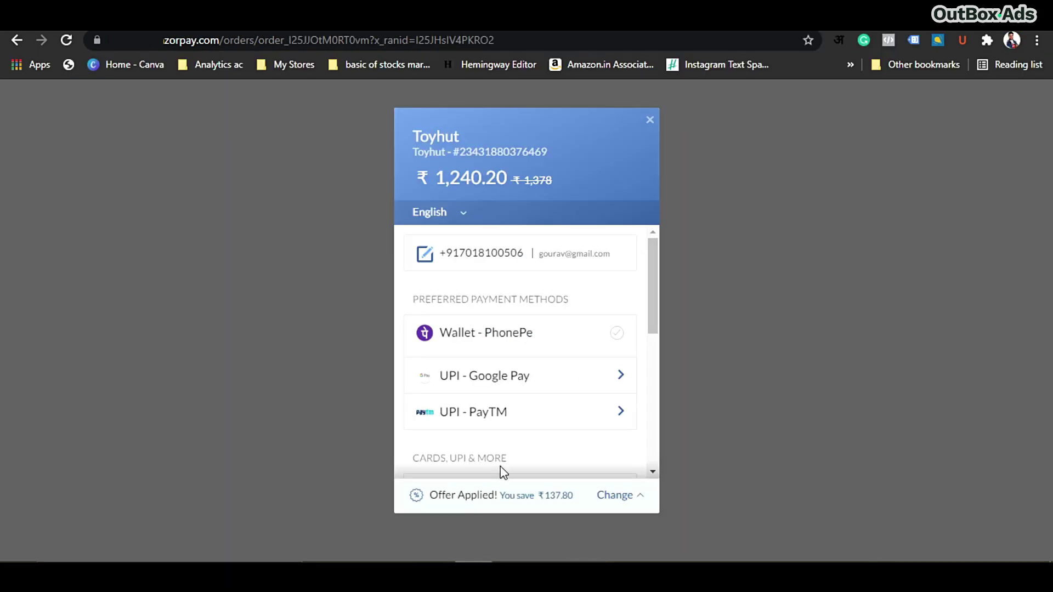
{"action": "left_click", "coordinate": [615, 495]}
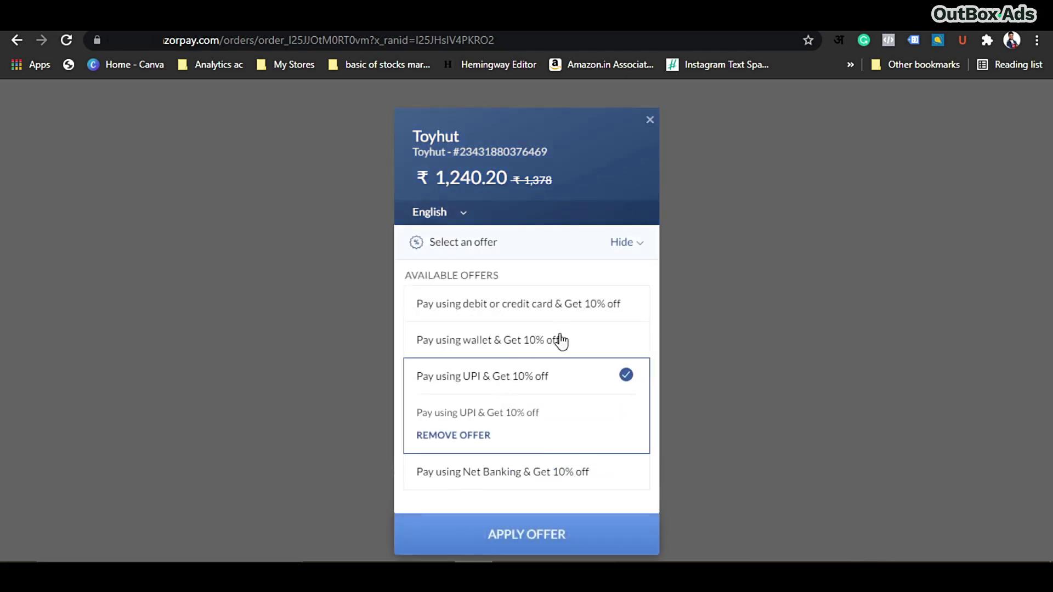
{"action": "left_click", "coordinate": [600, 323]}
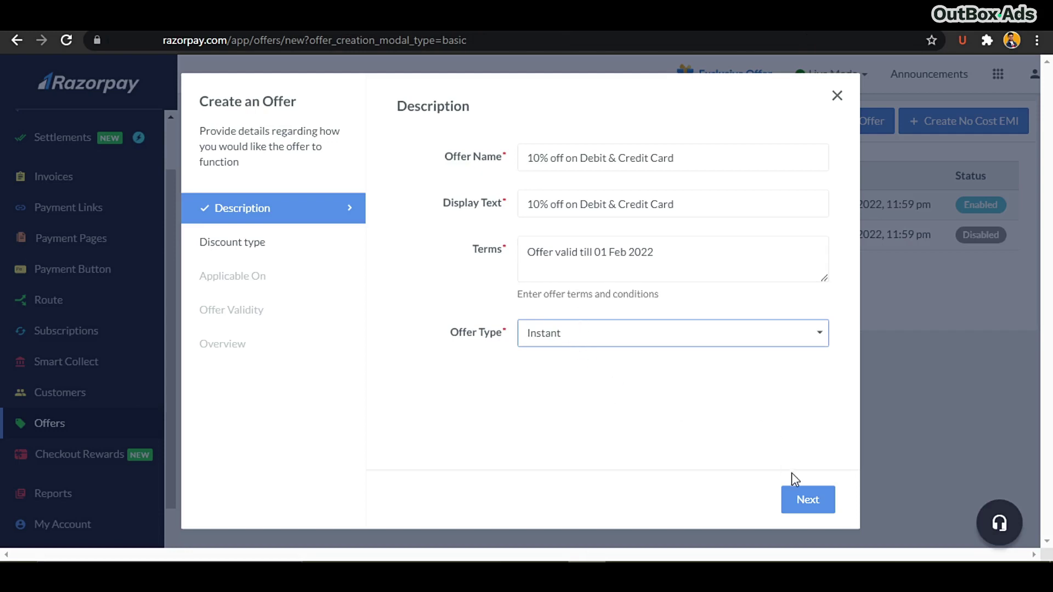
{"action": "left_click", "coordinate": [806, 500]}
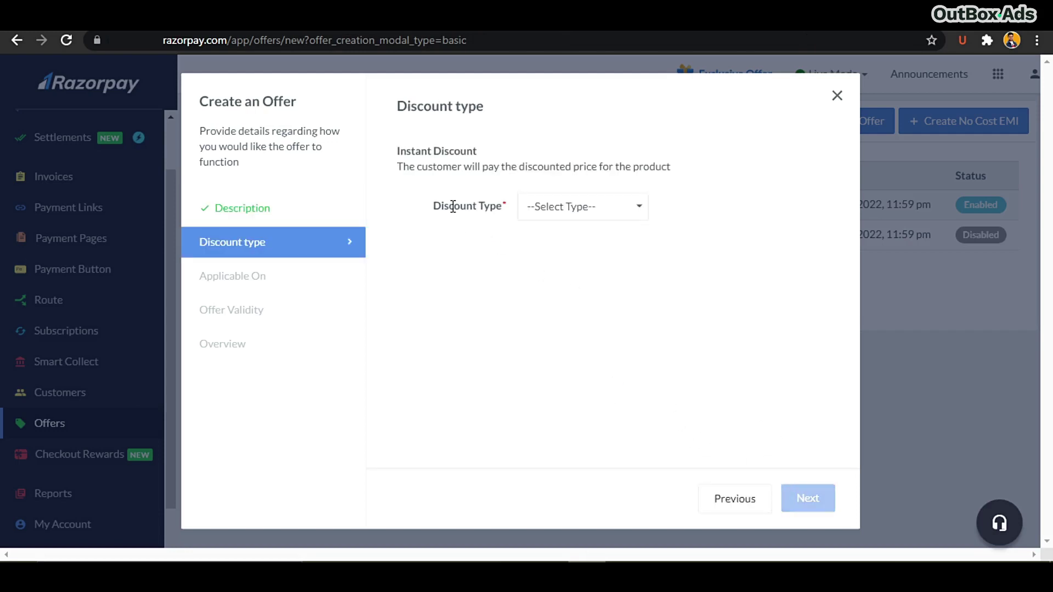
Try the Percentage and Flat discount types, checking the minimum order and discount worth fields for Flat.
{"action": "left_click", "coordinate": [641, 209]}
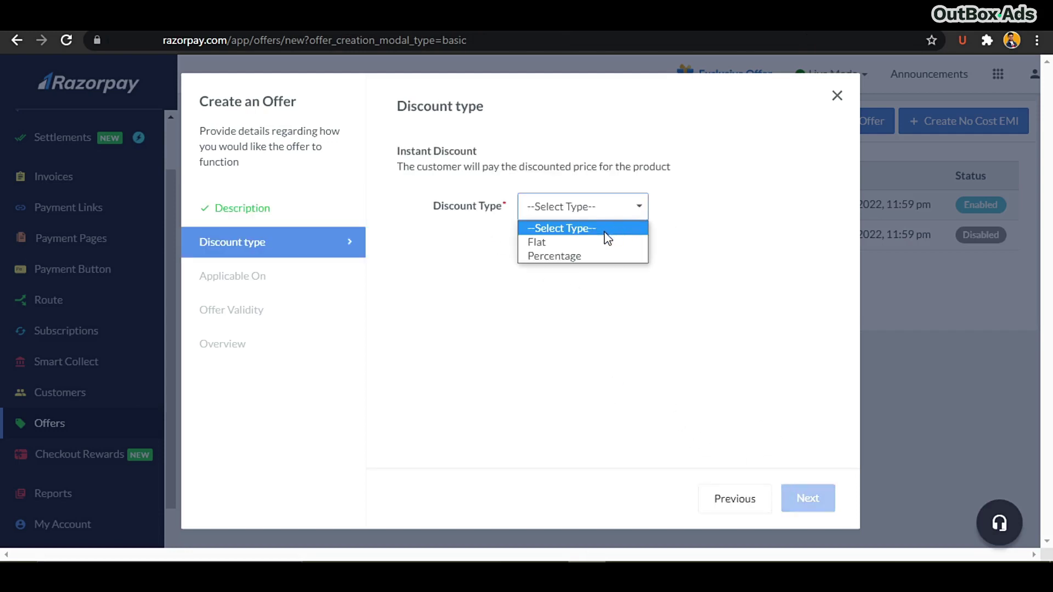
{"action": "left_click", "coordinate": [578, 259]}
{"action": "left_click", "coordinate": [620, 215]}
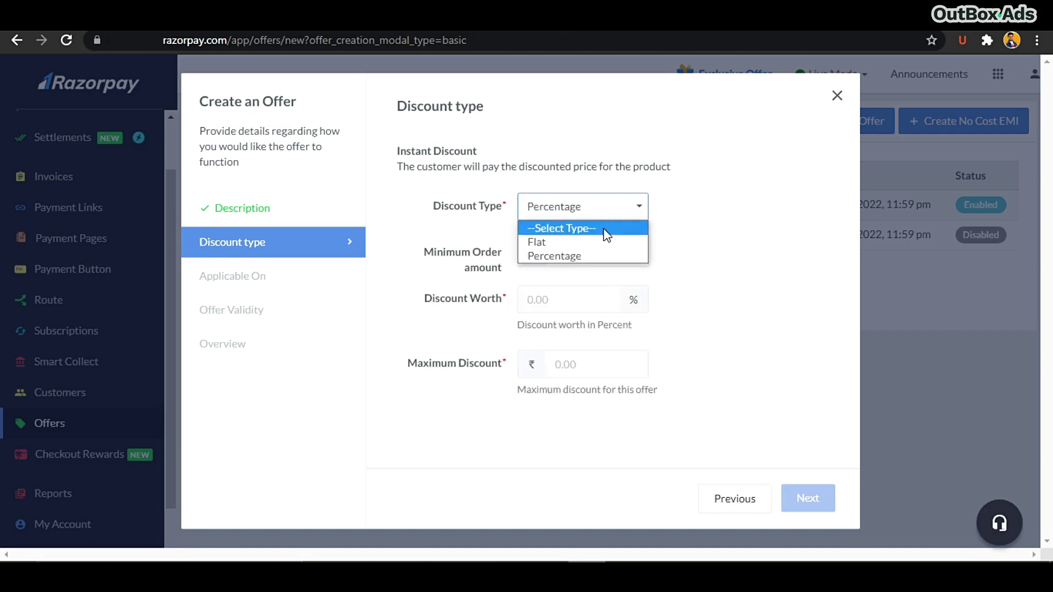
{"action": "left_click", "coordinate": [594, 242]}
{"action": "left_click", "coordinate": [579, 252]}
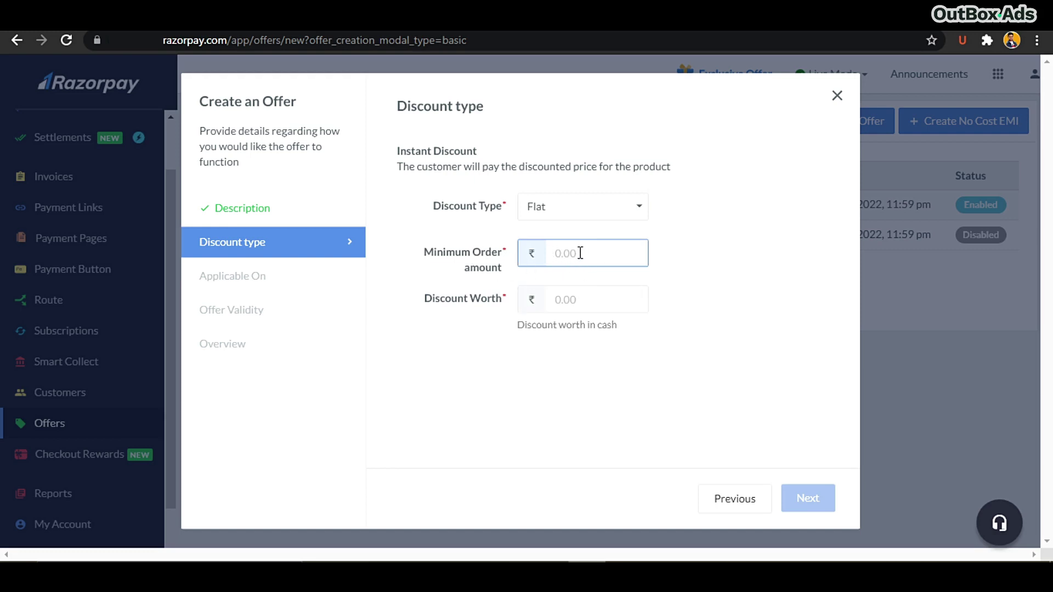
{"action": "left_click", "coordinate": [594, 300]}
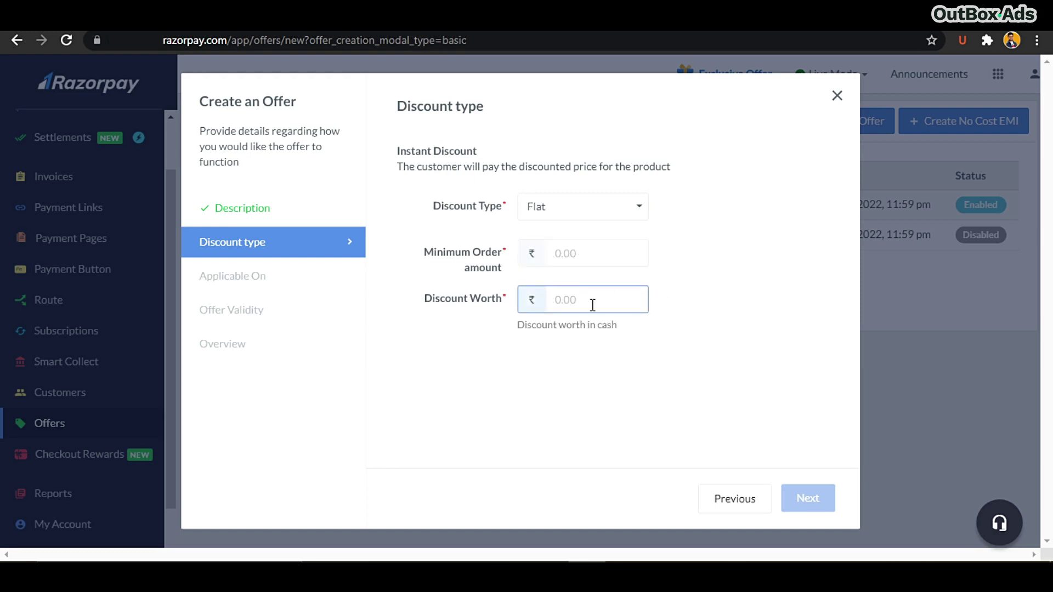
Set the discount type to Percentage with a minimum order amount of ₹799.
{"action": "left_click", "coordinate": [606, 209]}
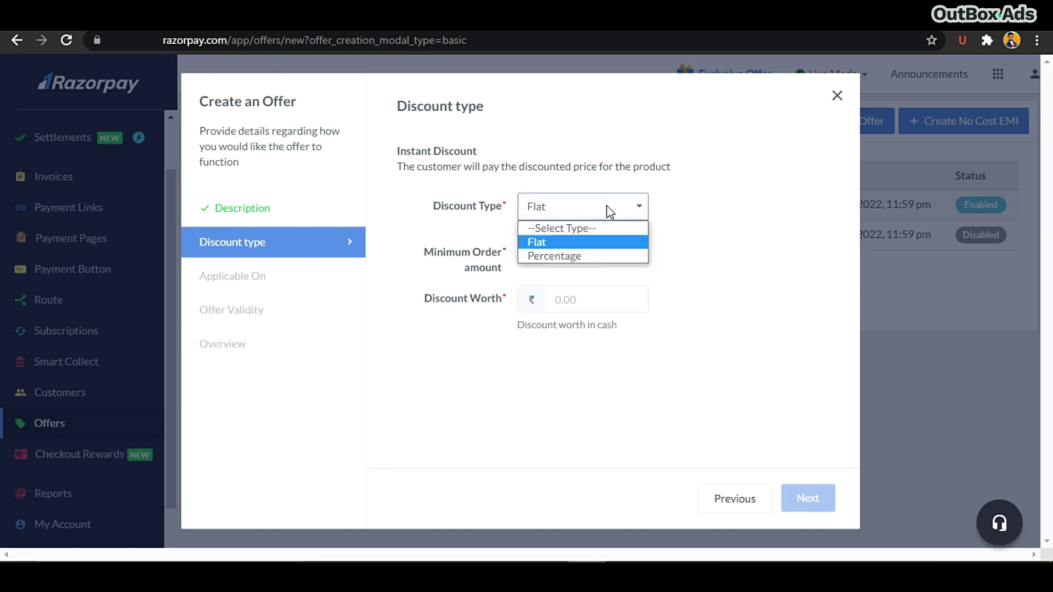
{"action": "left_click", "coordinate": [574, 263]}
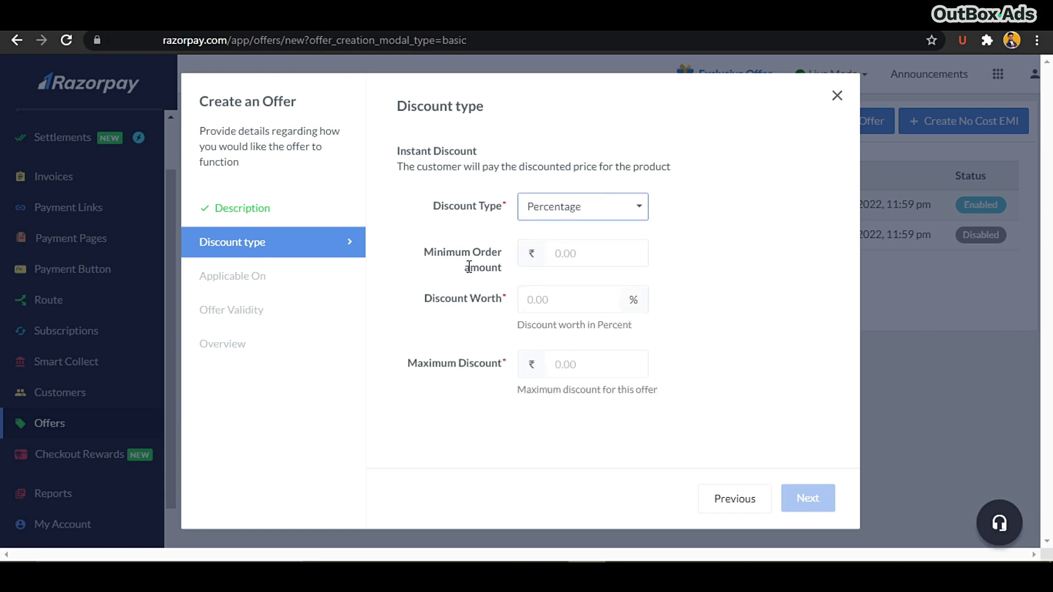
{"action": "left_click", "coordinate": [583, 256]}
{"action": "type", "text": "499"}
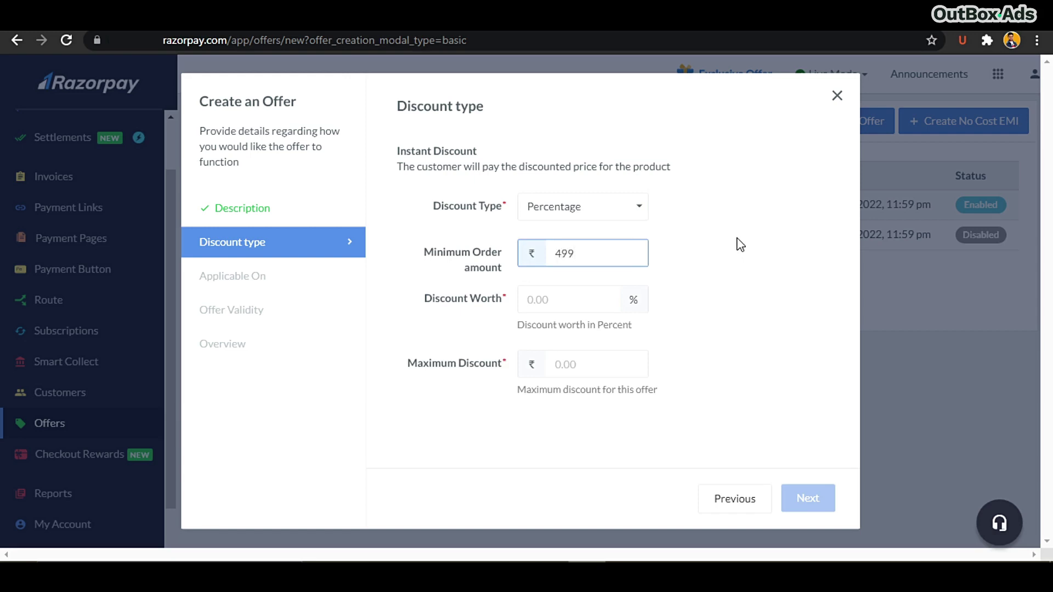
{"action": "left_click", "coordinate": [563, 253]}
{"action": "type", "text": "7"}
Set the discount worth to 10% and the maximum discount to ₹150.
{"action": "left_click", "coordinate": [563, 300]}
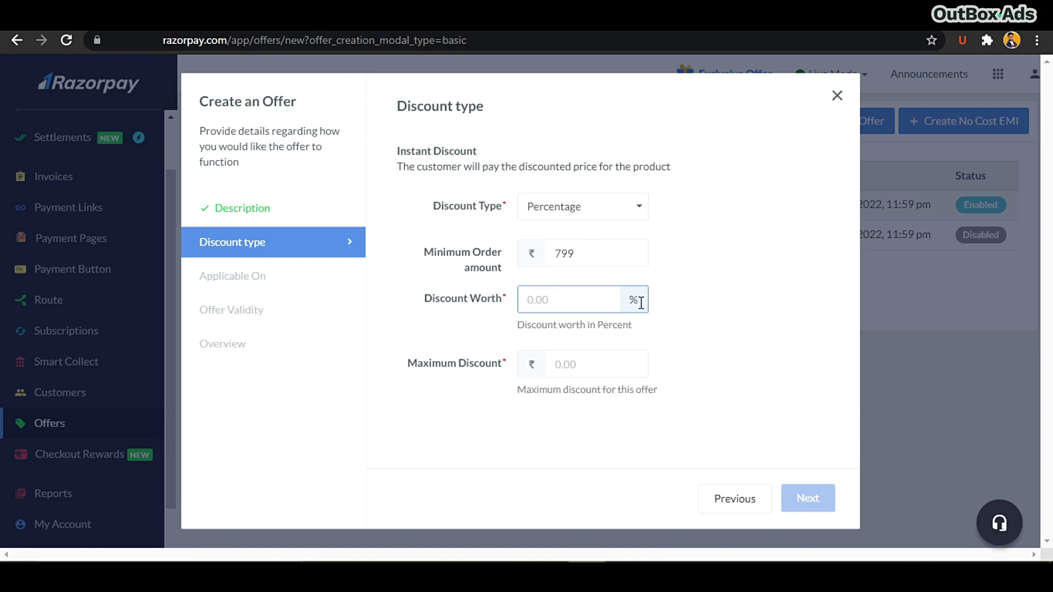
{"action": "type", "text": "10"}
{"action": "left_click", "coordinate": [717, 280]}
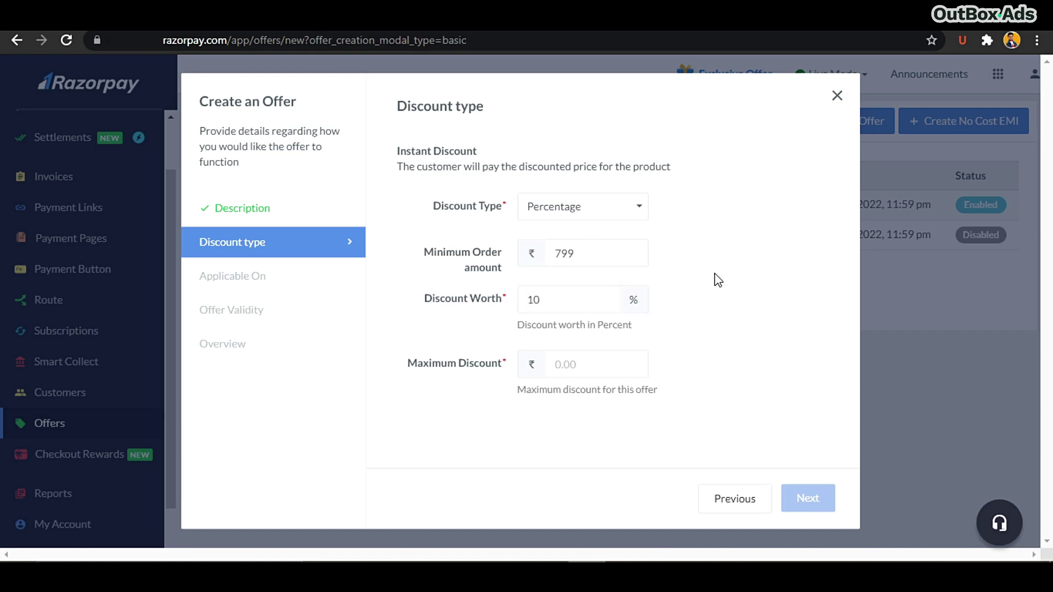
{"action": "left_click", "coordinate": [562, 369]}
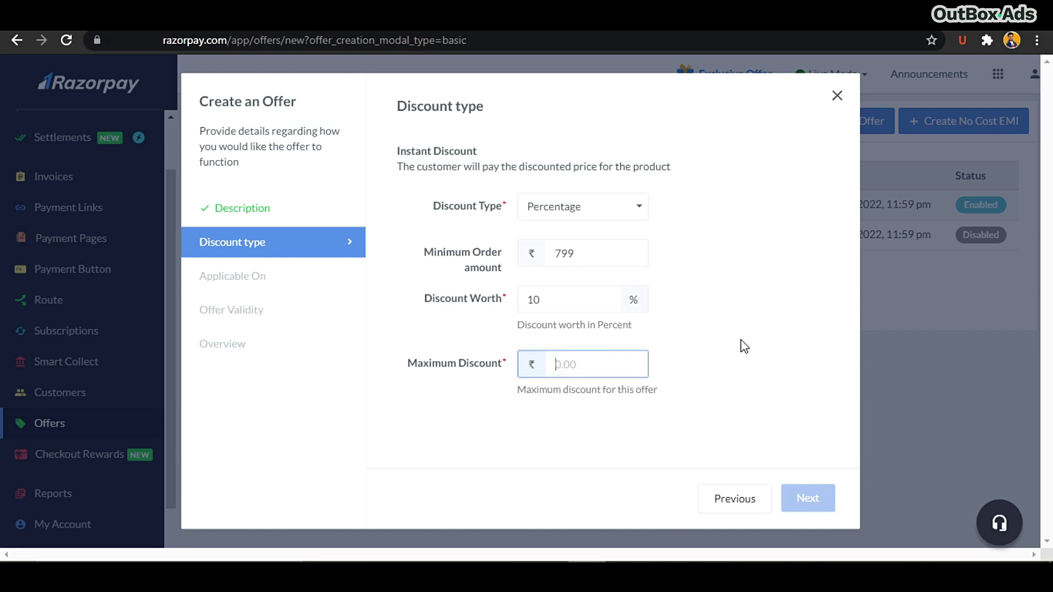
{"action": "type", "text": "150"}
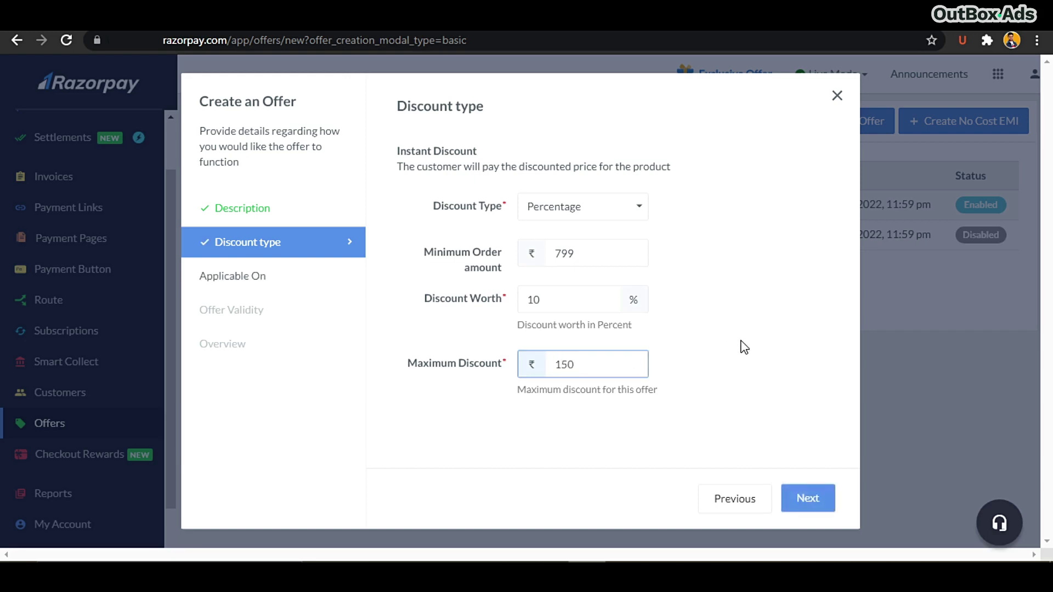
{"action": "left_click", "coordinate": [732, 330]}
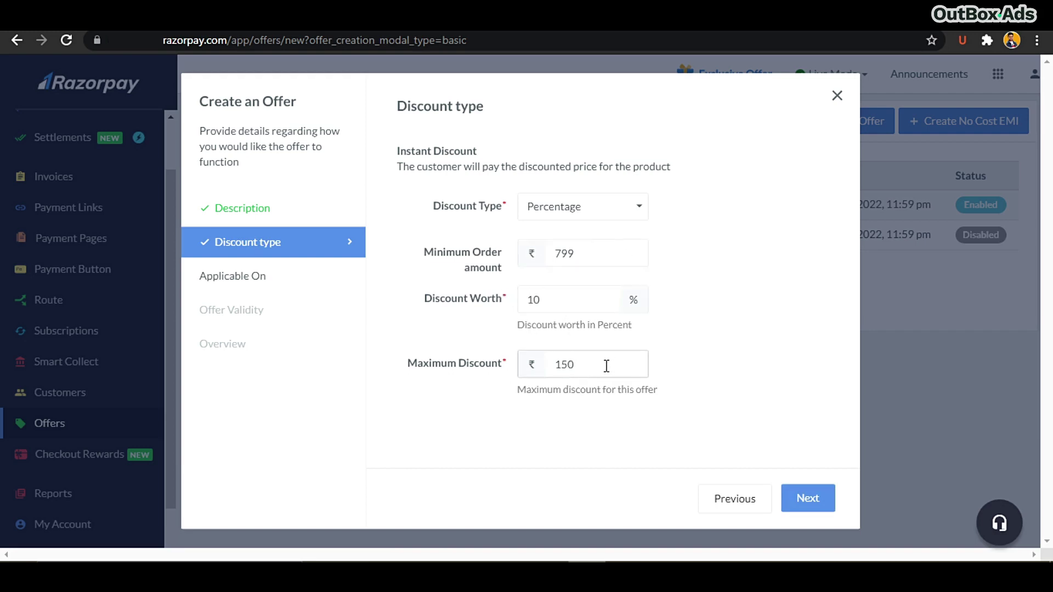
Return to the offer description and add a second line to the terms reading "maximum Discount upto Rs. 150".
{"action": "left_click", "coordinate": [265, 207]}
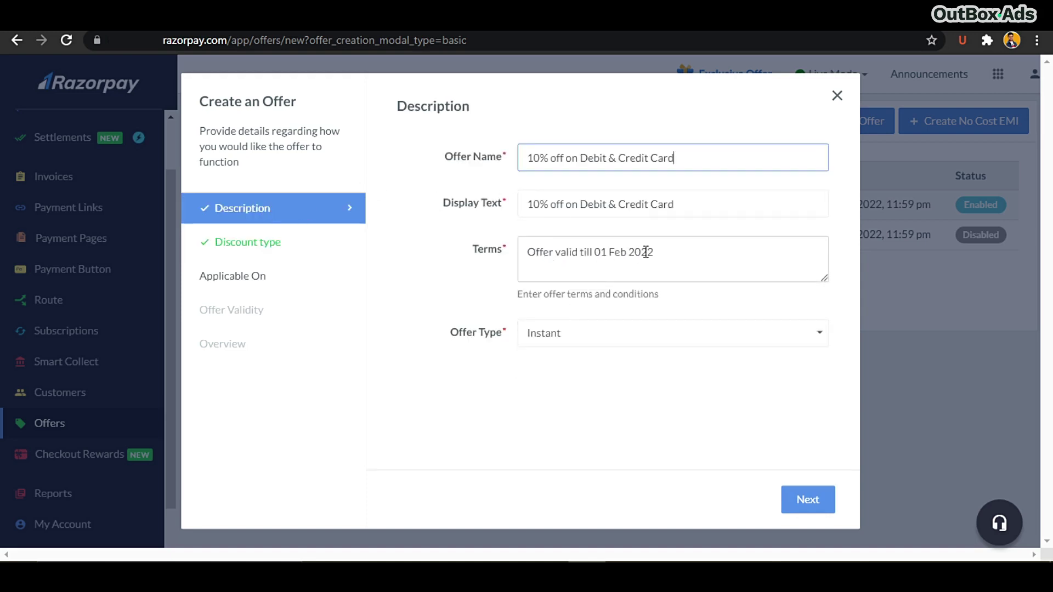
{"action": "left_click", "coordinate": [663, 255]}
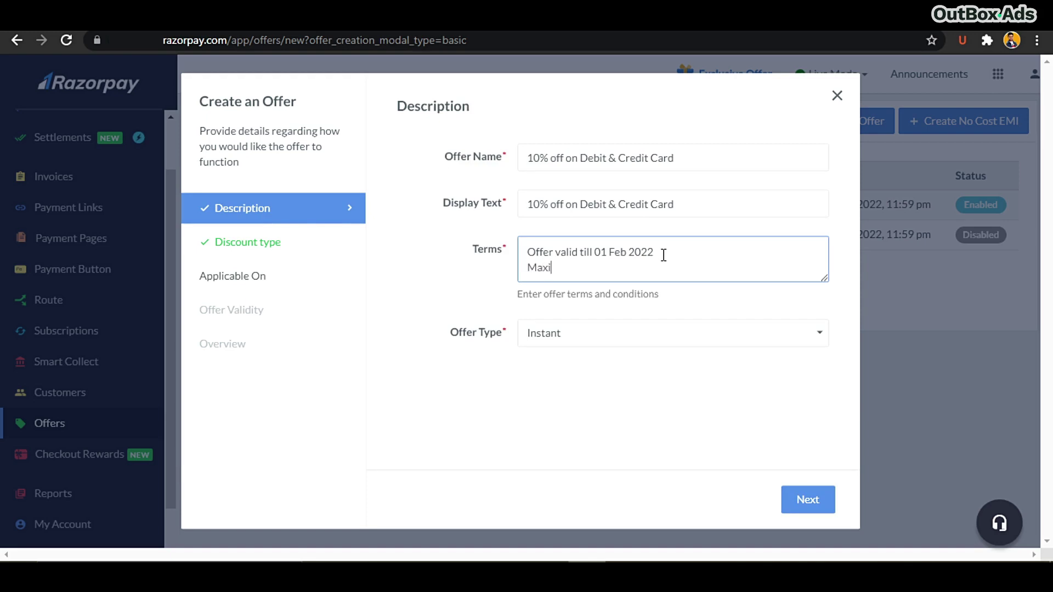
{"action": "type", "text": "Maximu"}
{"action": "key", "text": "BackSpace"}
{"action": "key", "text": "BackSpace"}
{"action": "key", "text": "BackSpace"}
{"action": "key", "text": "BackSpace"}
{"action": "key", "text": "BackSpace"}
{"action": "key", "text": "BackSpace"}
{"action": "type", "text": "maximum Discount "}
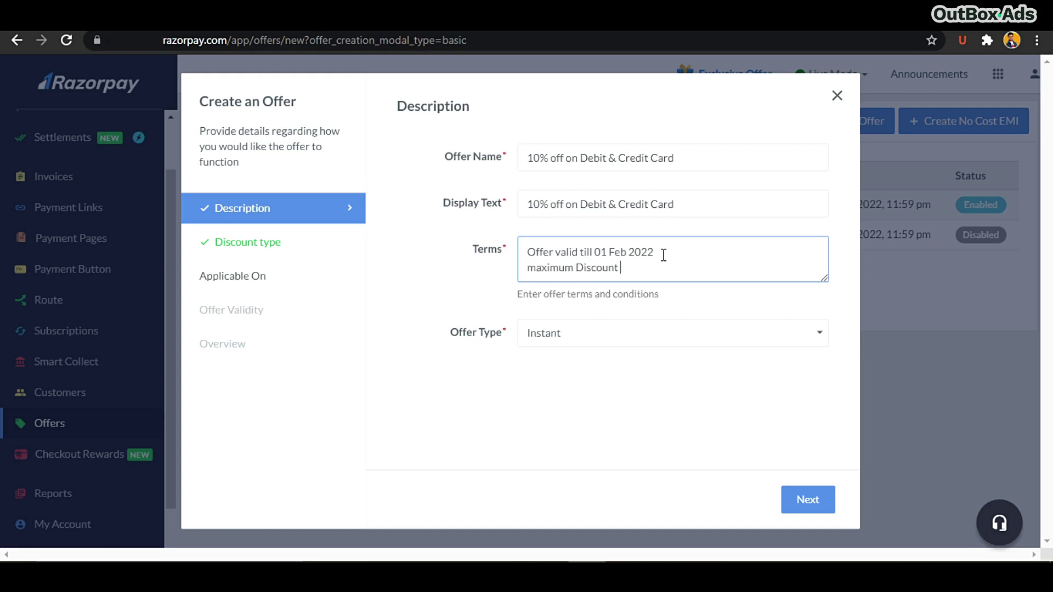
{"action": "type", "text": "upto rs . 150"}
{"action": "key", "text": "BackSpace"}
{"action": "key", "text": "BackSpace"}
{"action": "key", "text": "BackSpace"}
{"action": "key", "text": "BackSpace"}
{"action": "key", "text": "BackSpace"}
{"action": "type", "text": "Rs."}
{"action": "left_click", "coordinate": [664, 267]}
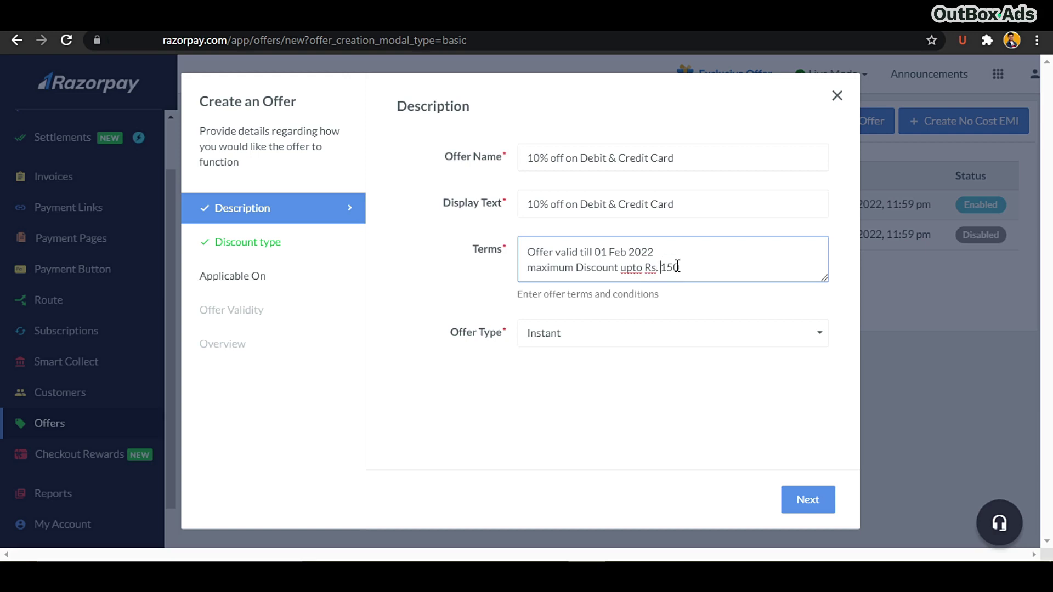
Capitalise the first letter of "Maximum" in the second line of the terms.
{"action": "left_click", "coordinate": [538, 268]}
{"action": "key", "text": "BackSpace"}
{"action": "type", "text": "M"}
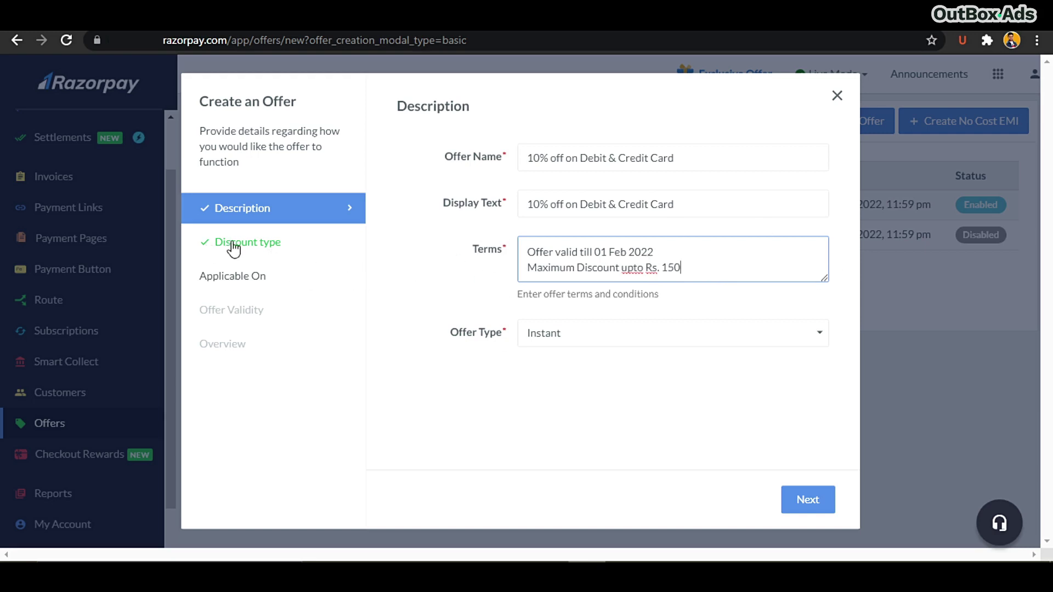
Check the discount type settings, and add a third line to the terms reading "Minimum Order value rs.799".
{"action": "left_click", "coordinate": [253, 250]}
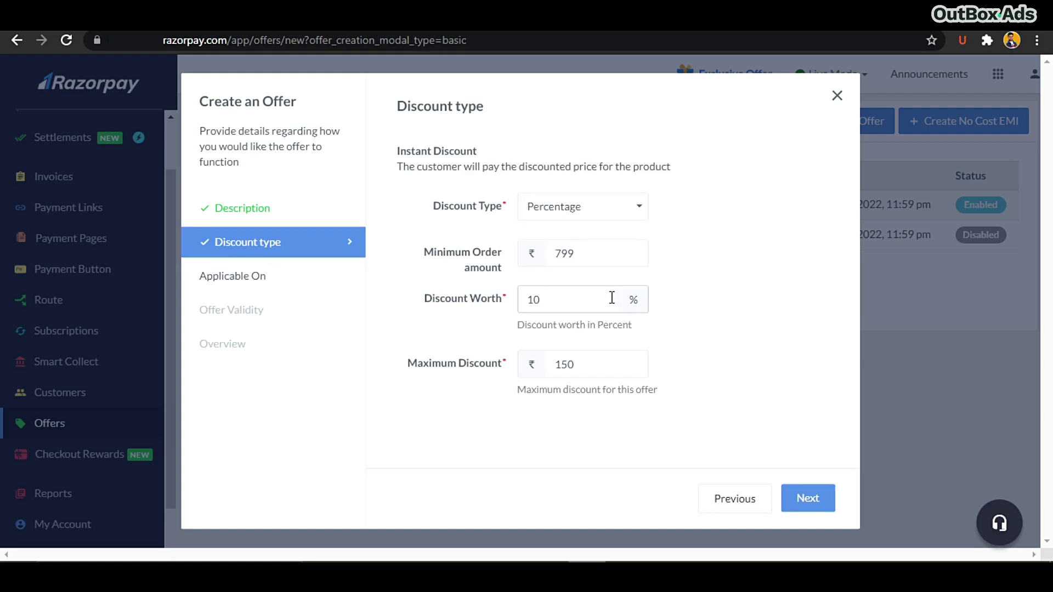
{"action": "left_click", "coordinate": [278, 212]}
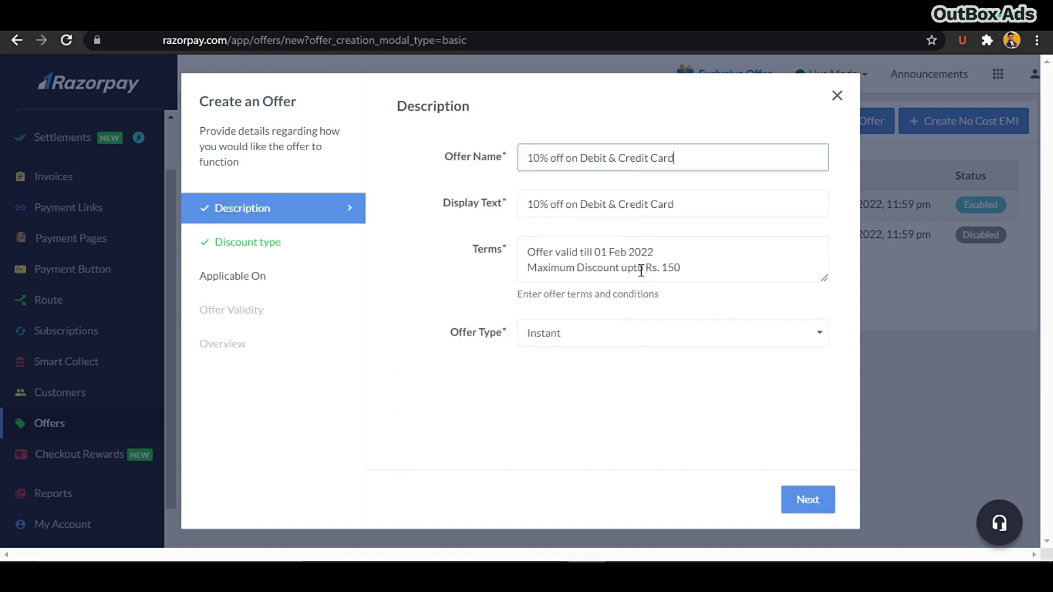
{"action": "left_click", "coordinate": [703, 265]}
{"action": "key", "text": "Return"}
{"action": "type", "text": "Minimu"}
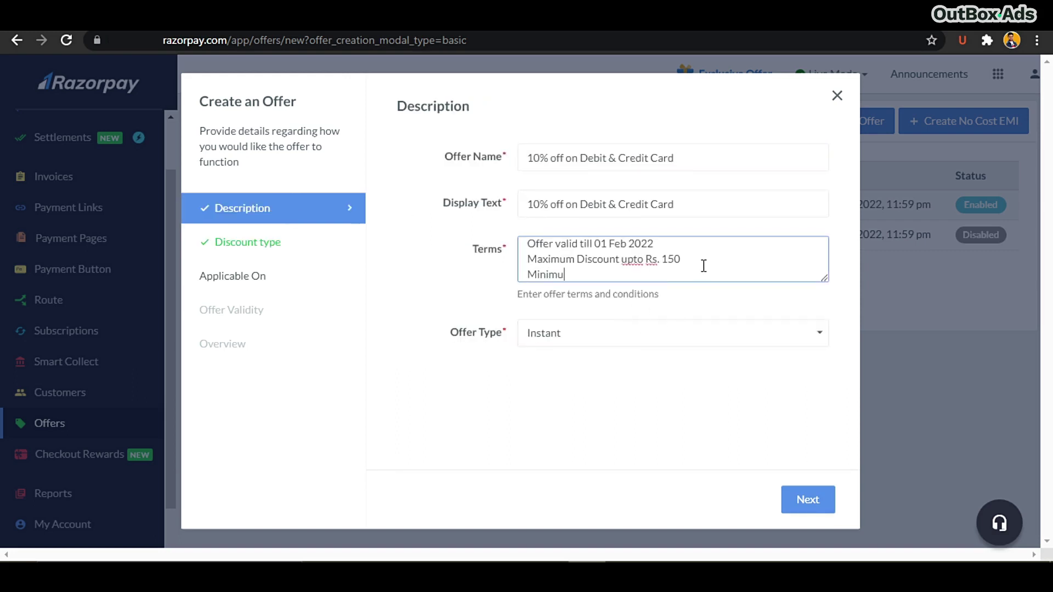
{"action": "type", "text": "m Order value rs.799"}
{"action": "left_click", "coordinate": [634, 274]}
{"action": "type", "text": "rs."}
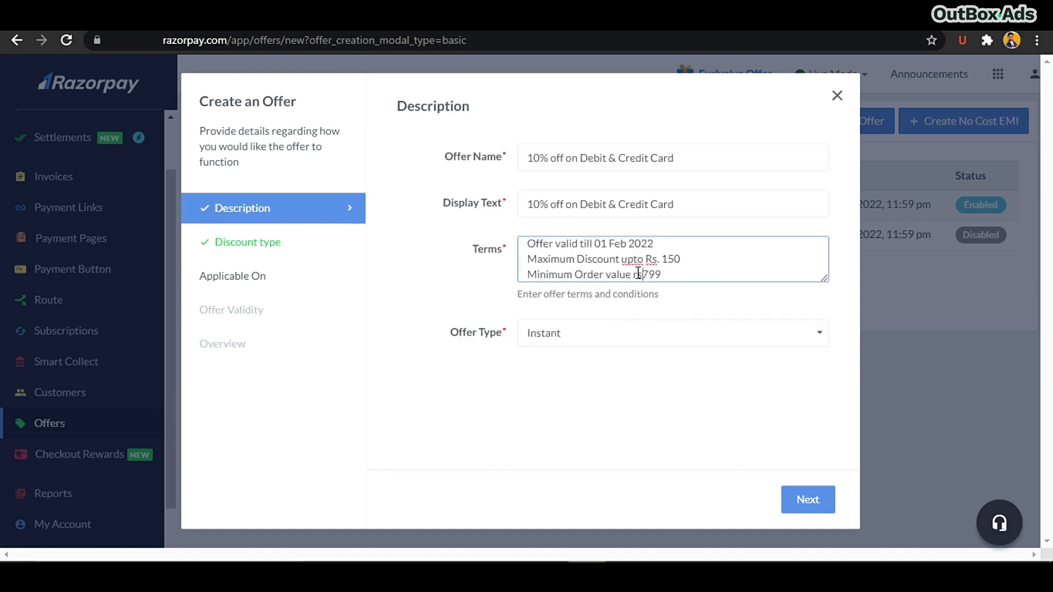
Correct the capitalisation of the third terms line so it reads "Minimum Order Value Rs.799".
{"action": "left_click", "coordinate": [638, 274]}
{"action": "key", "text": "BackSpace"}
{"action": "type", "text": "R"}
{"action": "key", "text": "Left"}
{"action": "key", "text": "Left"}
{"action": "key", "text": "Left"}
{"action": "key", "text": "Left"}
{"action": "key", "text": "Left"}
{"action": "key", "text": "Left"}
{"action": "key", "text": "BackSpace"}
{"action": "type", "text": "V"}
Set the offer's payment method to Card, and continue to the offer validity settings.
{"action": "left_click", "coordinate": [299, 242]}
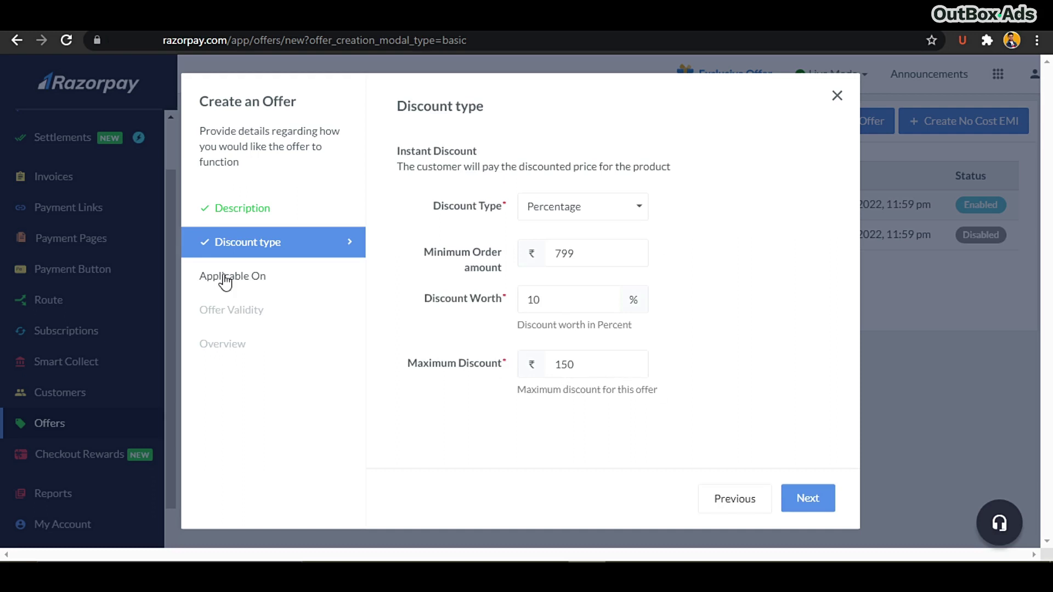
{"action": "left_click", "coordinate": [794, 490]}
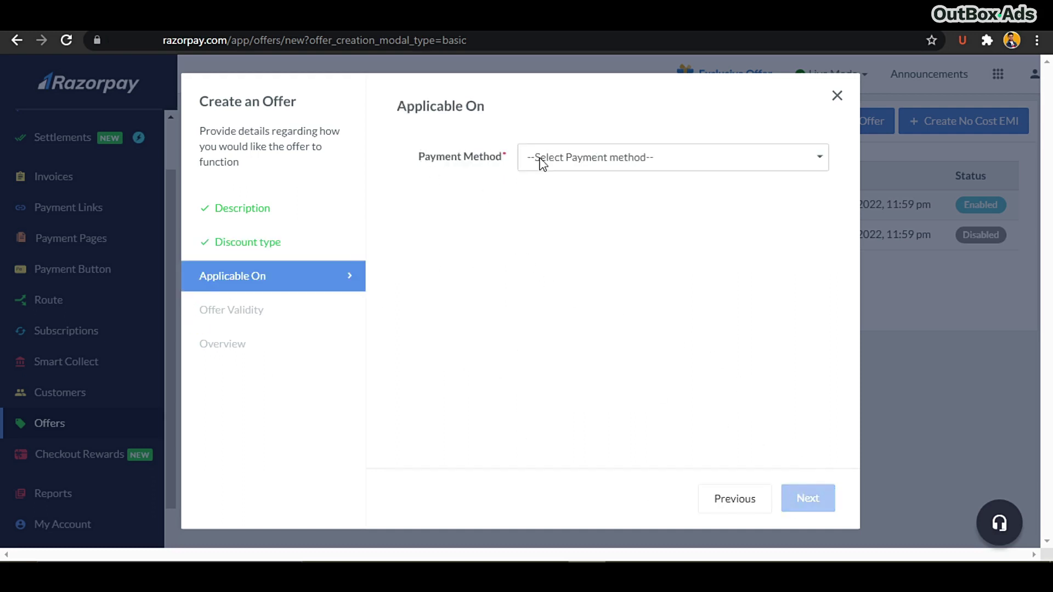
{"action": "left_click", "coordinate": [605, 165]}
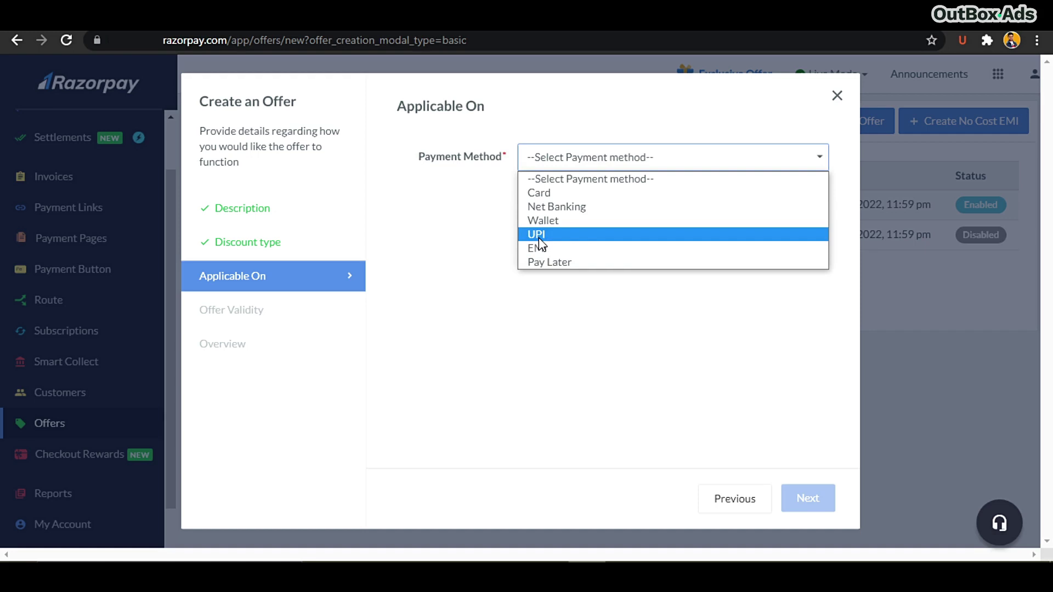
{"action": "left_click", "coordinate": [552, 192]}
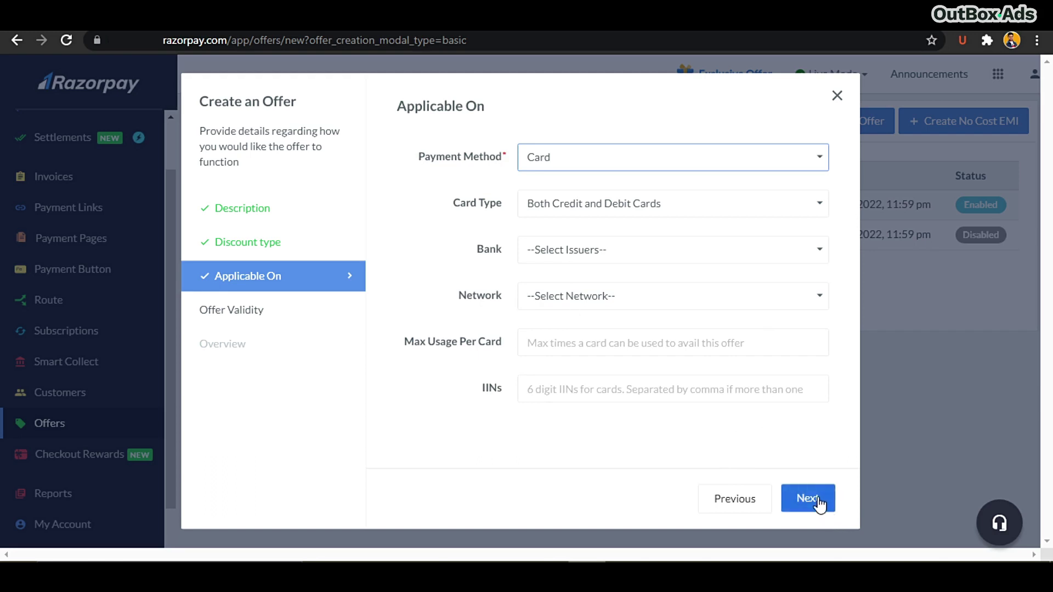
{"action": "left_click", "coordinate": [583, 159]}
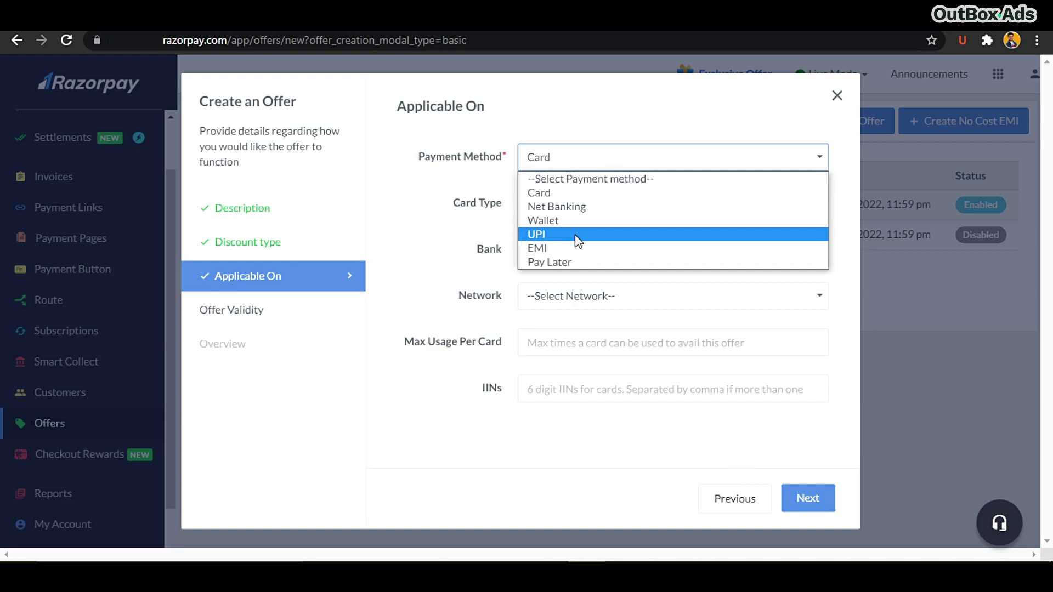
{"action": "left_click", "coordinate": [592, 445]}
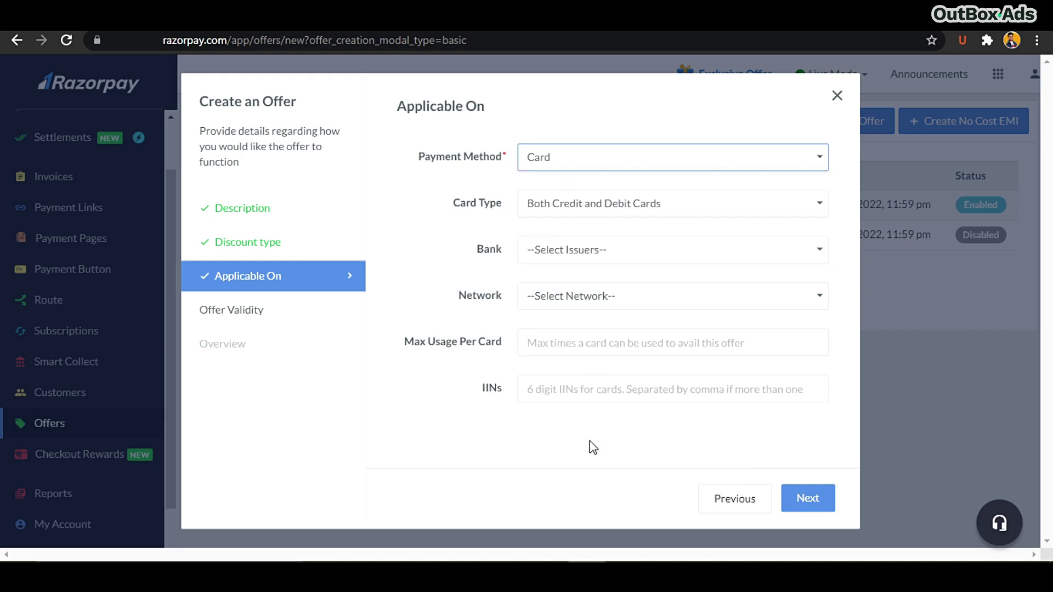
{"action": "left_click", "coordinate": [807, 499]}
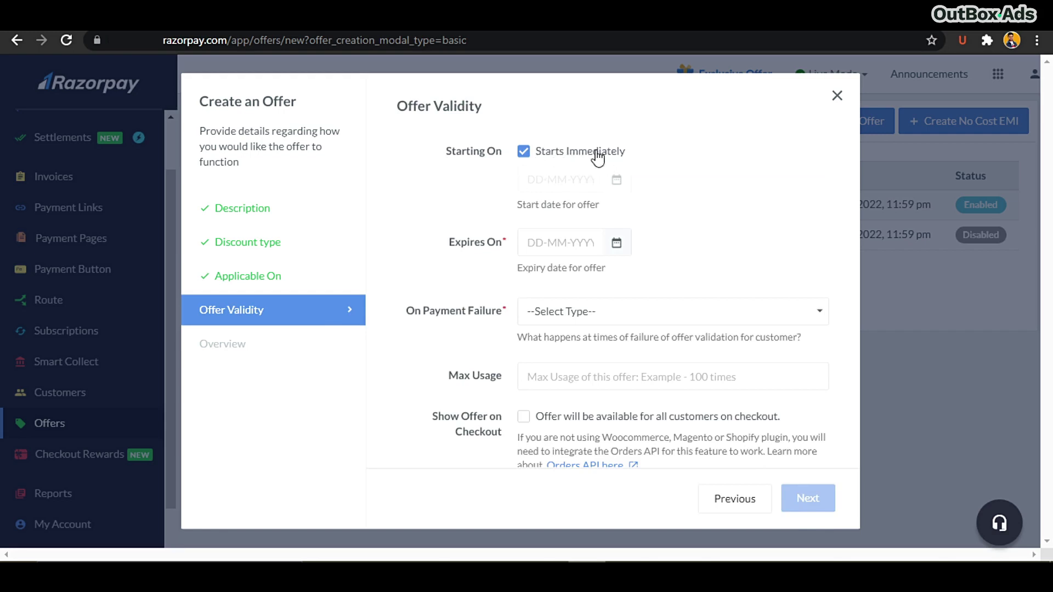
Set the offer's expiry date to 01-02-2022.
{"action": "left_click", "coordinate": [539, 239]}
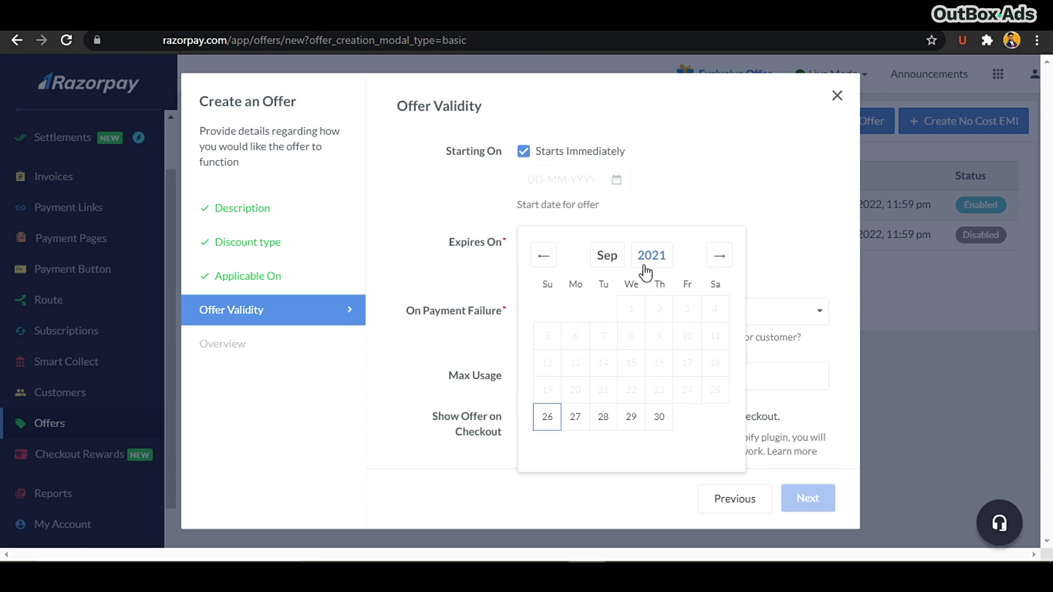
{"action": "left_click", "coordinate": [645, 266]}
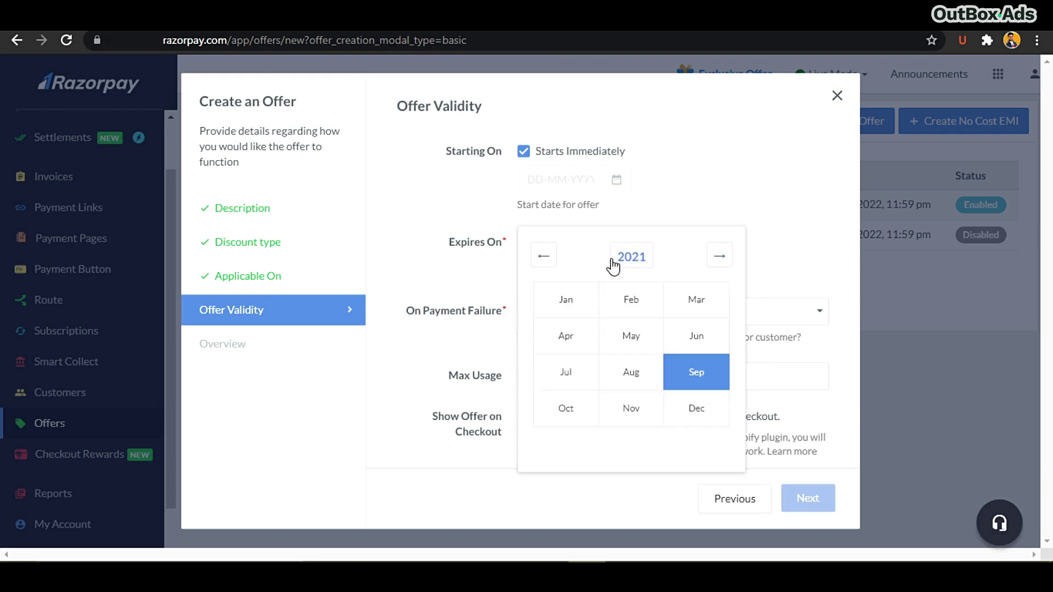
{"action": "left_click", "coordinate": [635, 312]}
{"action": "left_click", "coordinate": [657, 258]}
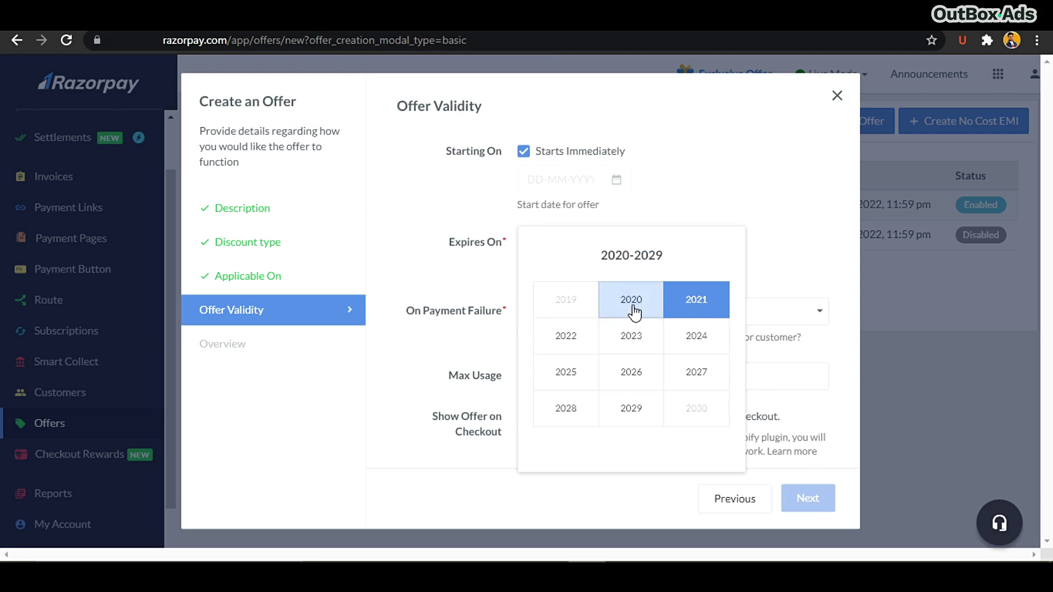
{"action": "left_click", "coordinate": [565, 351]}
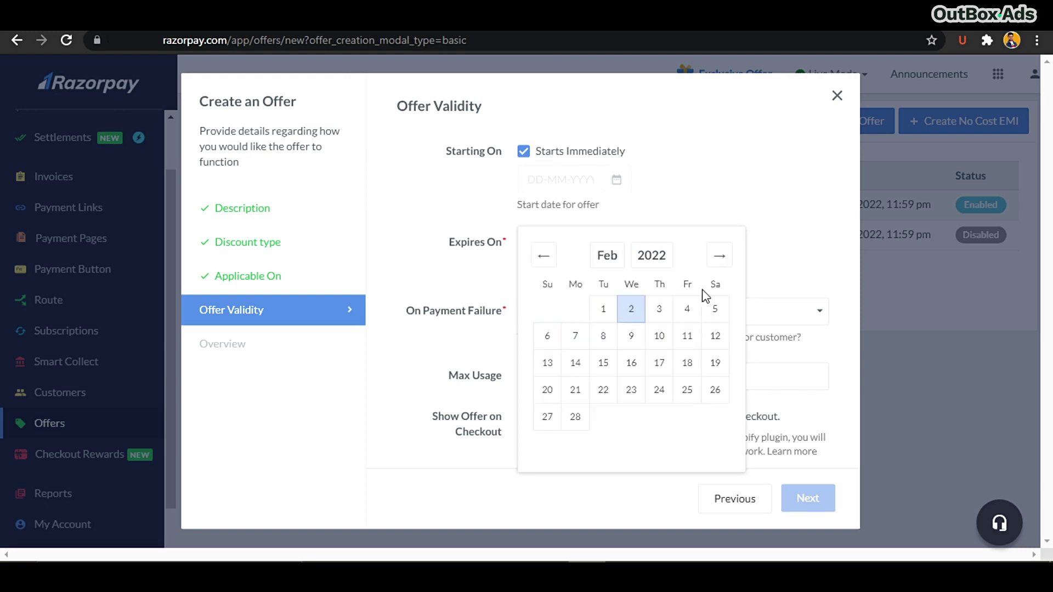
{"action": "left_click", "coordinate": [603, 310]}
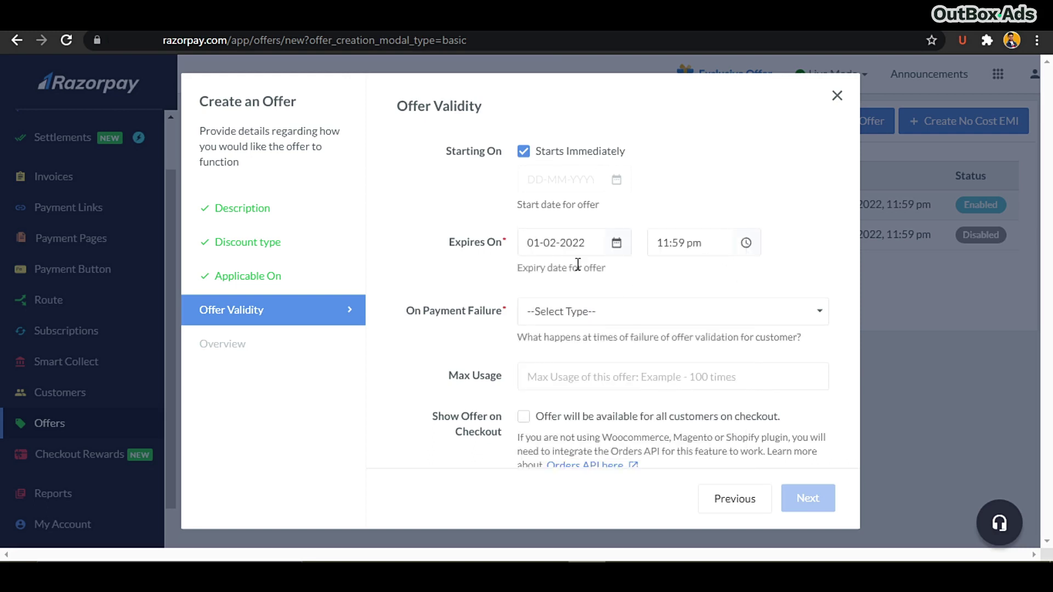
Check the offer's description and the payment methods it applies to, and return to the offer validity settings.
{"action": "left_click", "coordinate": [261, 214]}
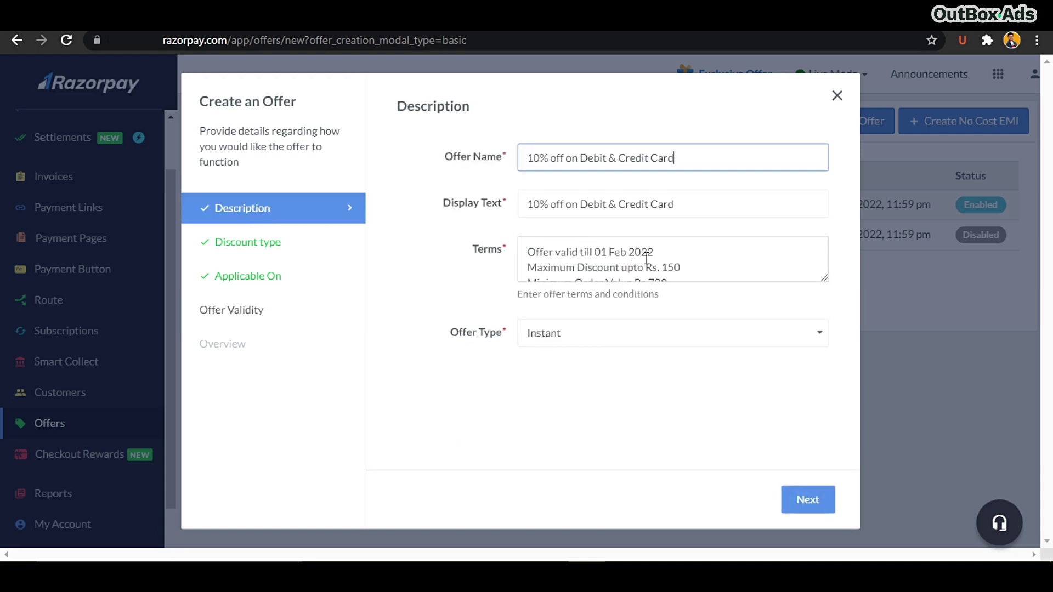
{"action": "left_click", "coordinate": [279, 278]}
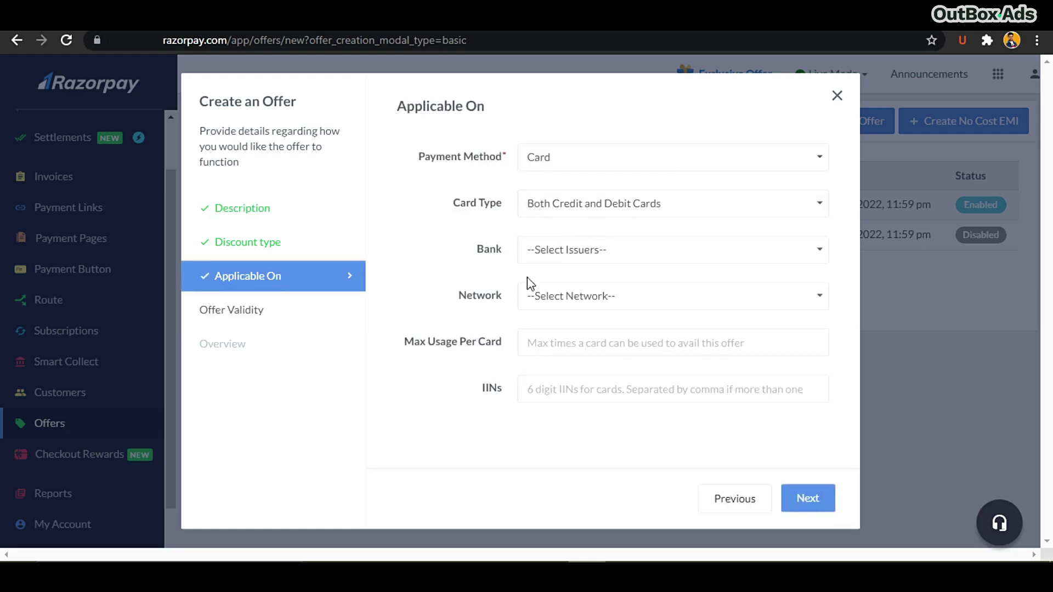
{"action": "left_click", "coordinate": [246, 312]}
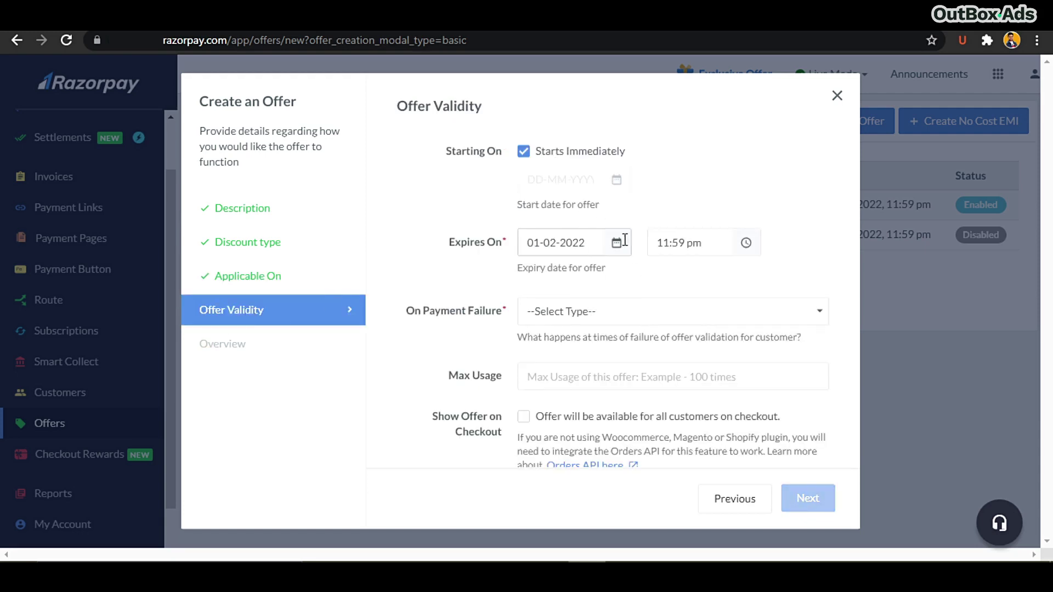
Allow customers to pay without availing the offer on payment failure, show the offer to all customers on checkout, and continue to the overview.
{"action": "scroll", "coordinate": [642, 274], "scroll_direction": "down", "scroll_amount": 1}
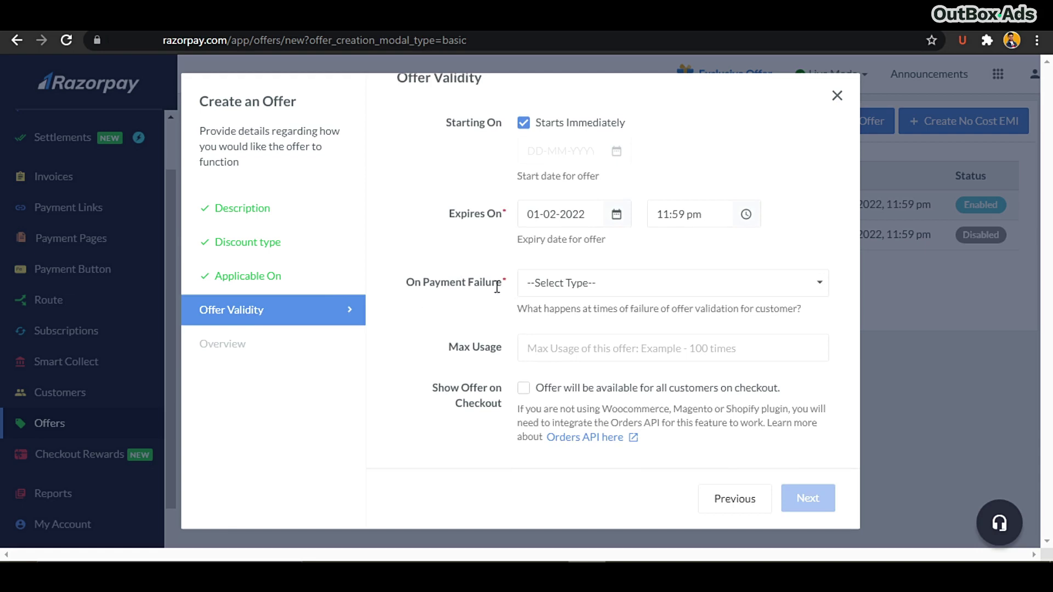
{"action": "left_click", "coordinate": [651, 291]}
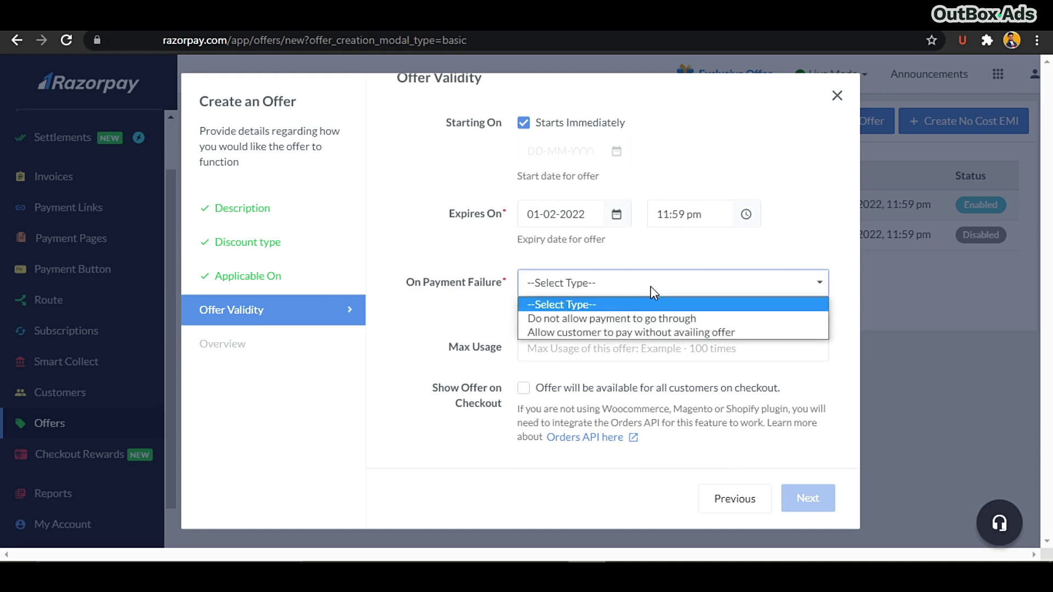
{"action": "left_click", "coordinate": [663, 336]}
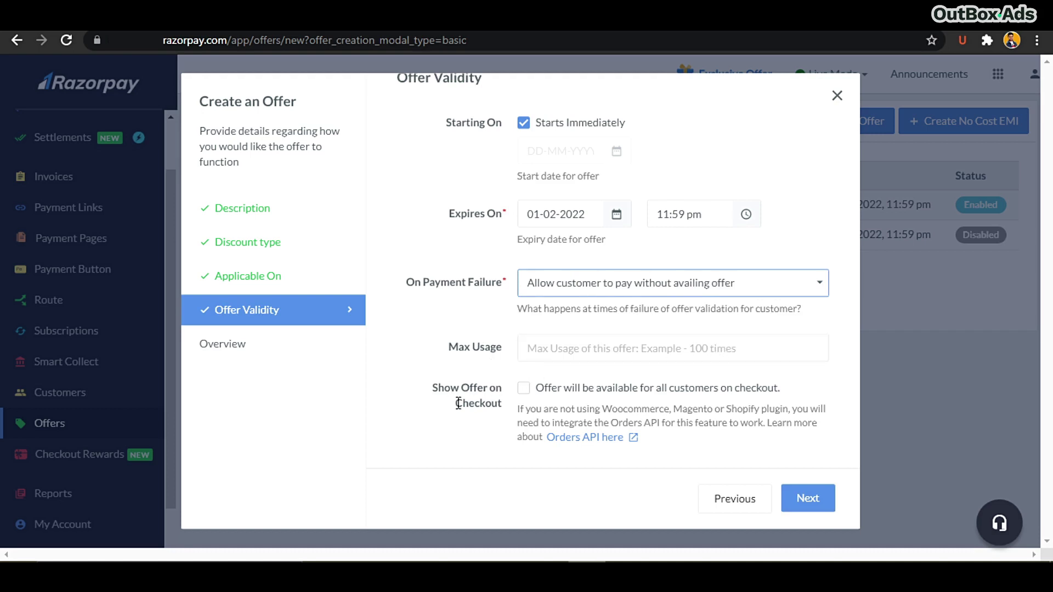
{"action": "left_click", "coordinate": [525, 390]}
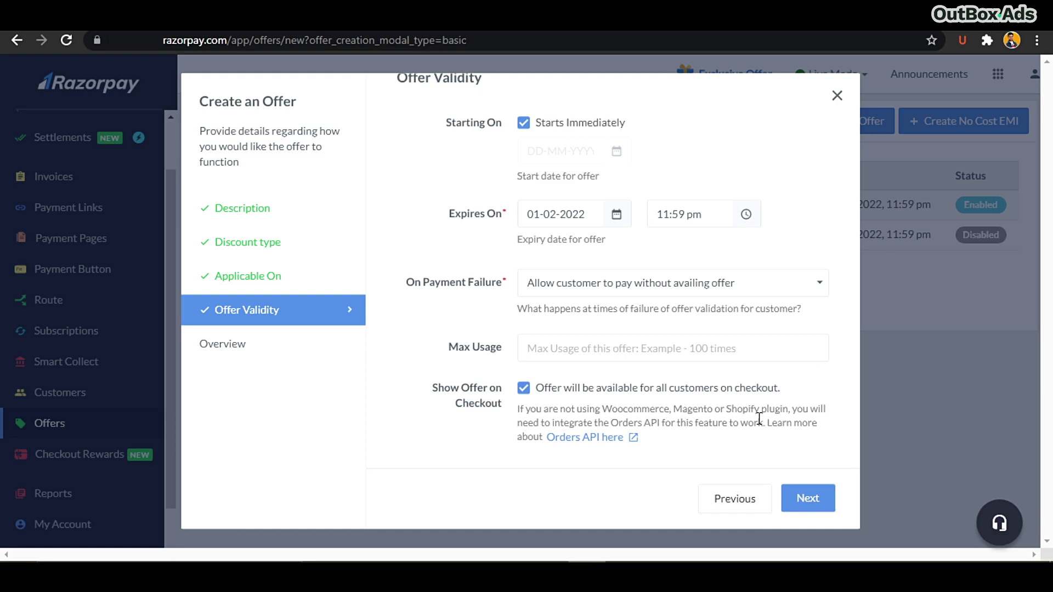
{"action": "left_click", "coordinate": [809, 499]}
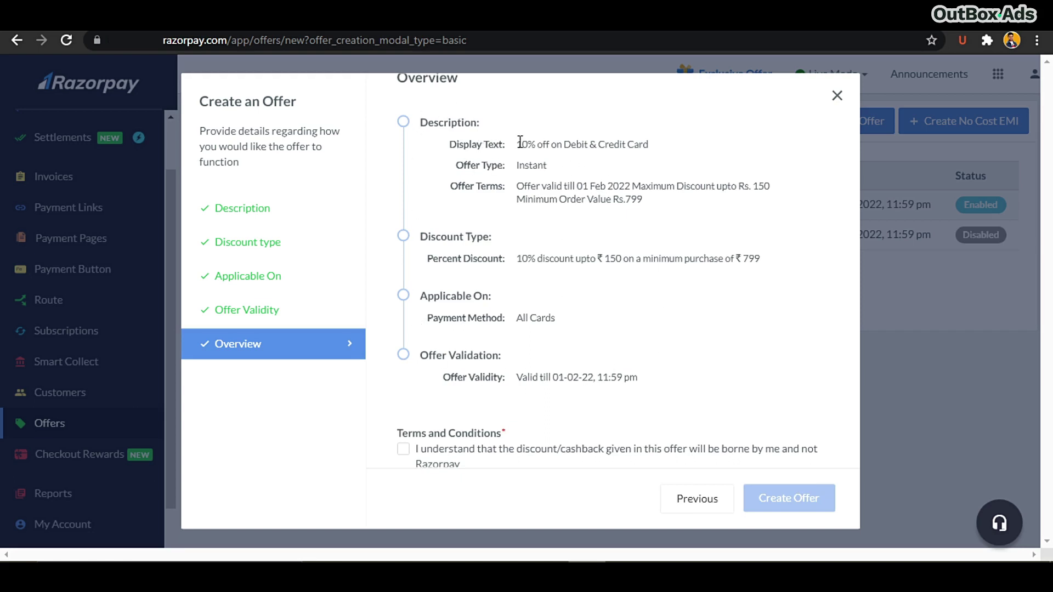
Review the offer overview, including the display text, terms, percent discount, payment method and validity date.
{"action": "left_click_drag", "start_coordinate": [520, 144], "coordinate": [653, 145]}
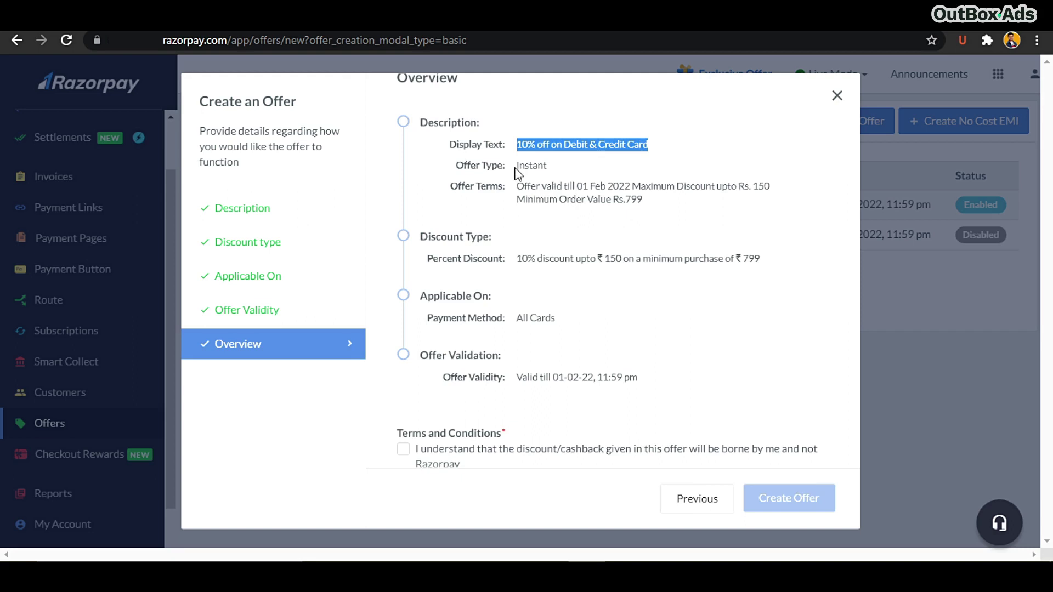
{"action": "left_click_drag", "start_coordinate": [518, 168], "coordinate": [677, 207]}
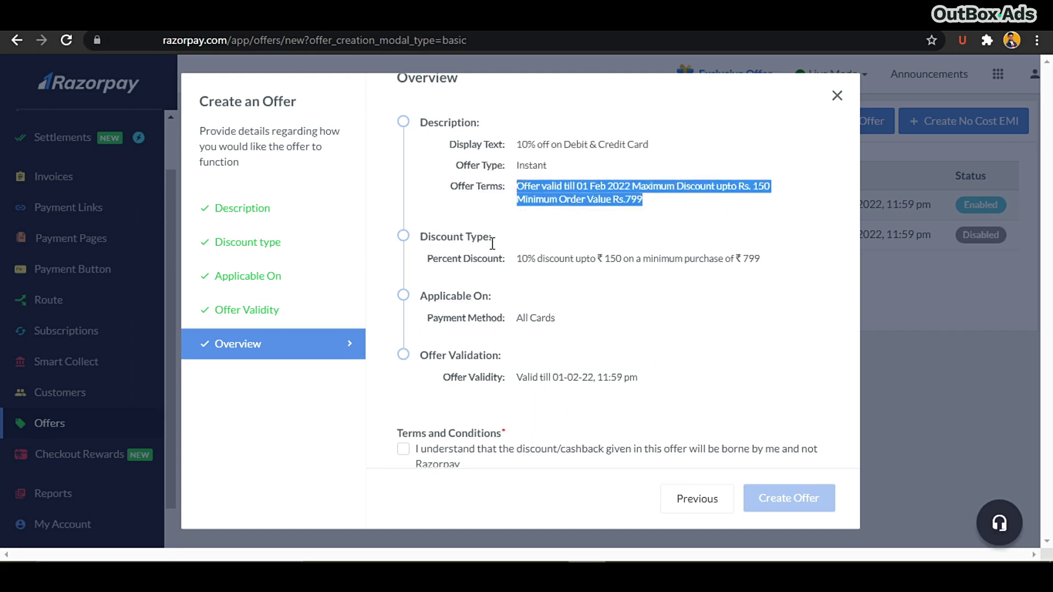
{"action": "left_click_drag", "start_coordinate": [517, 258], "coordinate": [694, 288]}
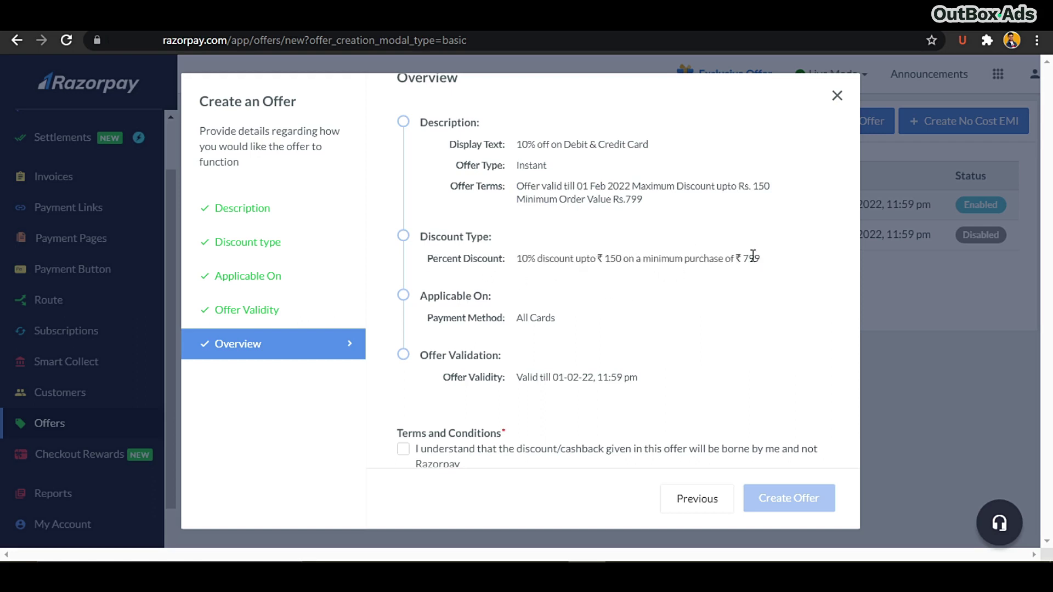
{"action": "left_click_drag", "start_coordinate": [761, 259], "coordinate": [743, 258]}
{"action": "left_click_drag", "start_coordinate": [517, 319], "coordinate": [584, 320]}
{"action": "left_click", "coordinate": [609, 319]}
{"action": "left_click_drag", "start_coordinate": [515, 318], "coordinate": [634, 317]}
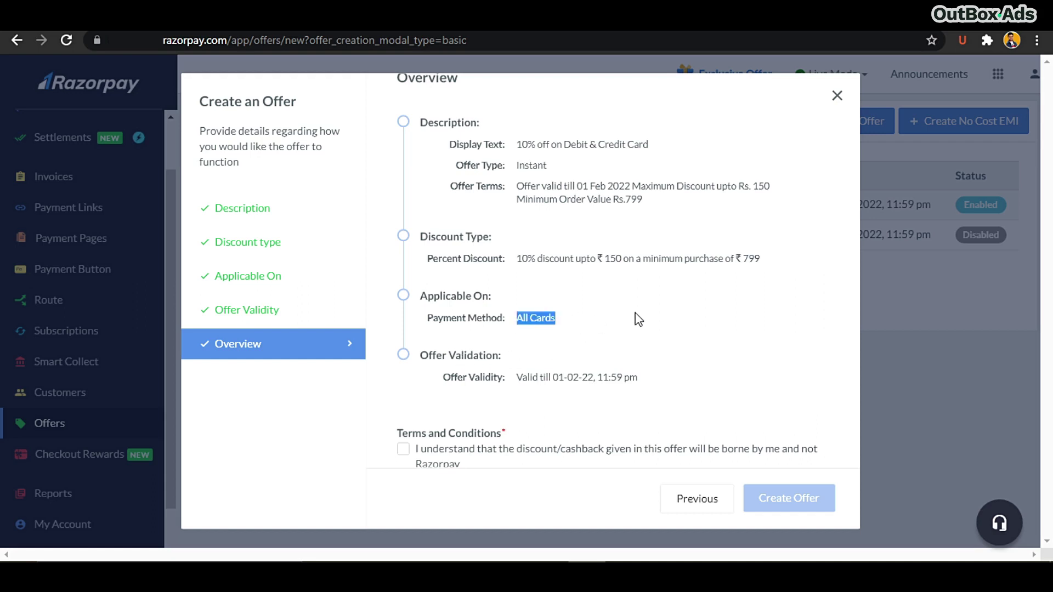
{"action": "left_click", "coordinate": [634, 317]}
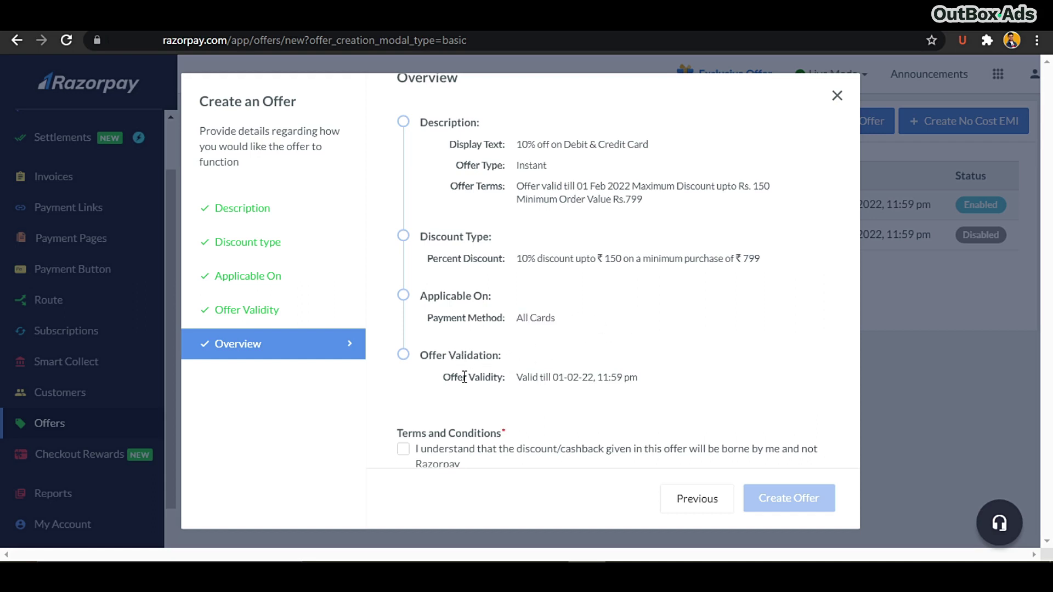
{"action": "left_click_drag", "start_coordinate": [553, 377], "coordinate": [593, 377]}
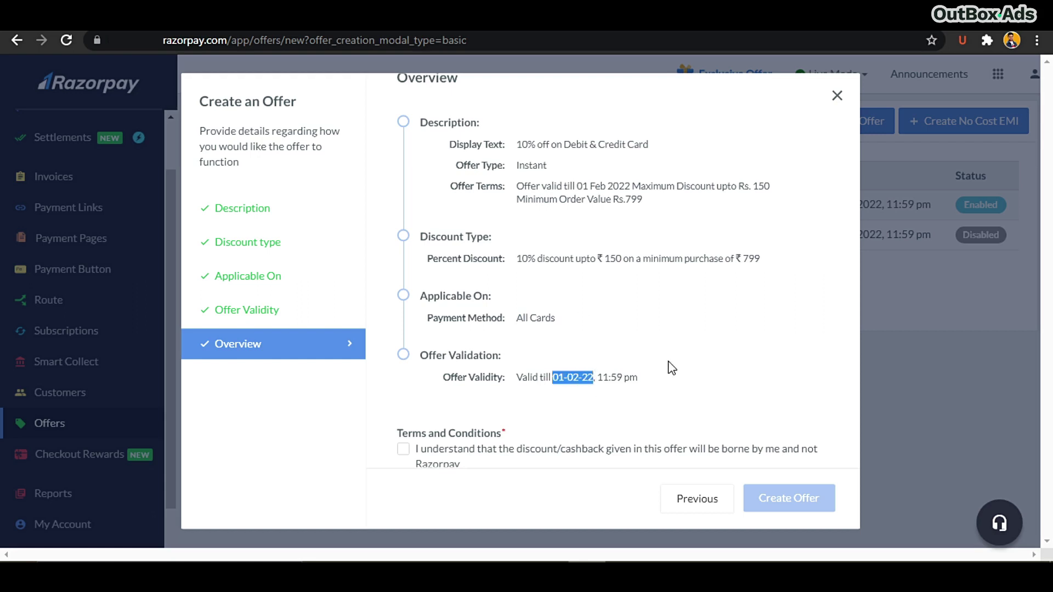
{"action": "left_click", "coordinate": [671, 367]}
Accept the condition that the discount is borne by the merchant and not Razorpay, and create the offer.
{"action": "scroll", "coordinate": [671, 368], "scroll_direction": "down", "scroll_amount": 1}
{"action": "left_click", "coordinate": [405, 417]}
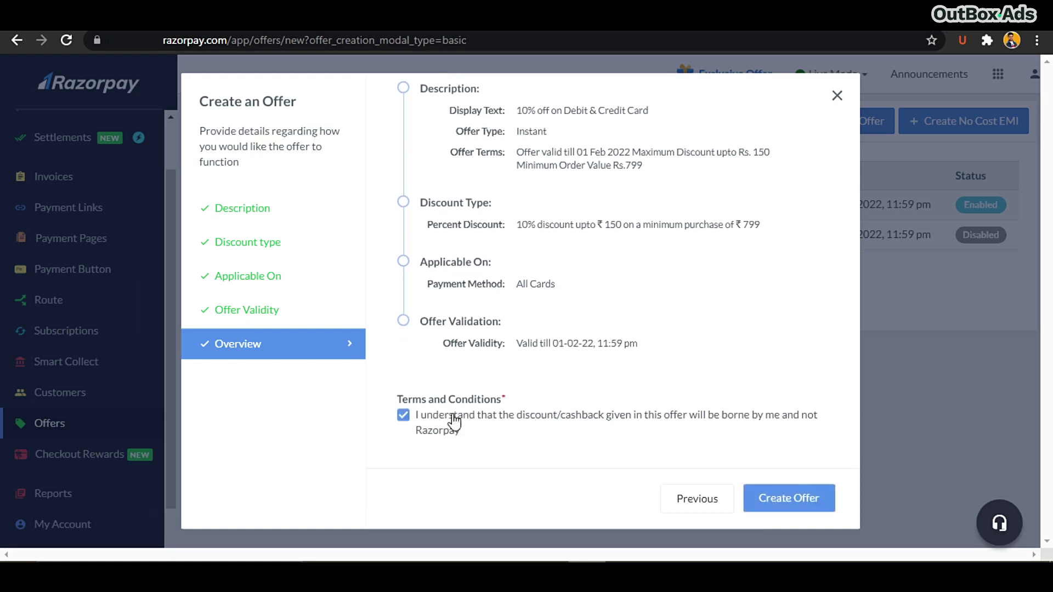
{"action": "left_click", "coordinate": [791, 508]}
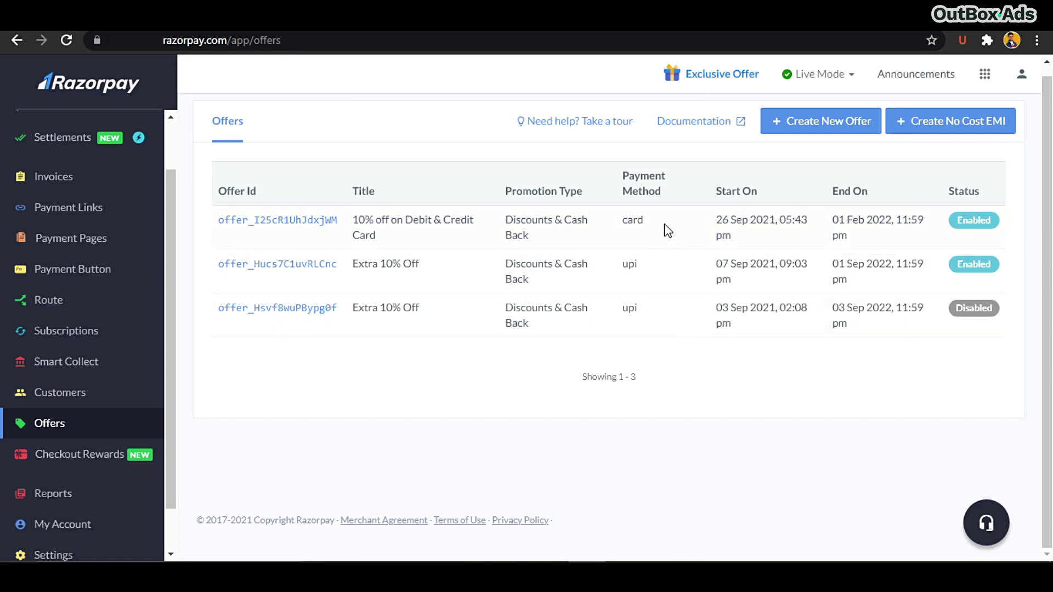
Switch to the Razorpay payment window, try the Net Banking offer, and apply the "Pay using UPI & Get 10% off" offer.
{"action": "mouse_move", "coordinate": [477, 573]}
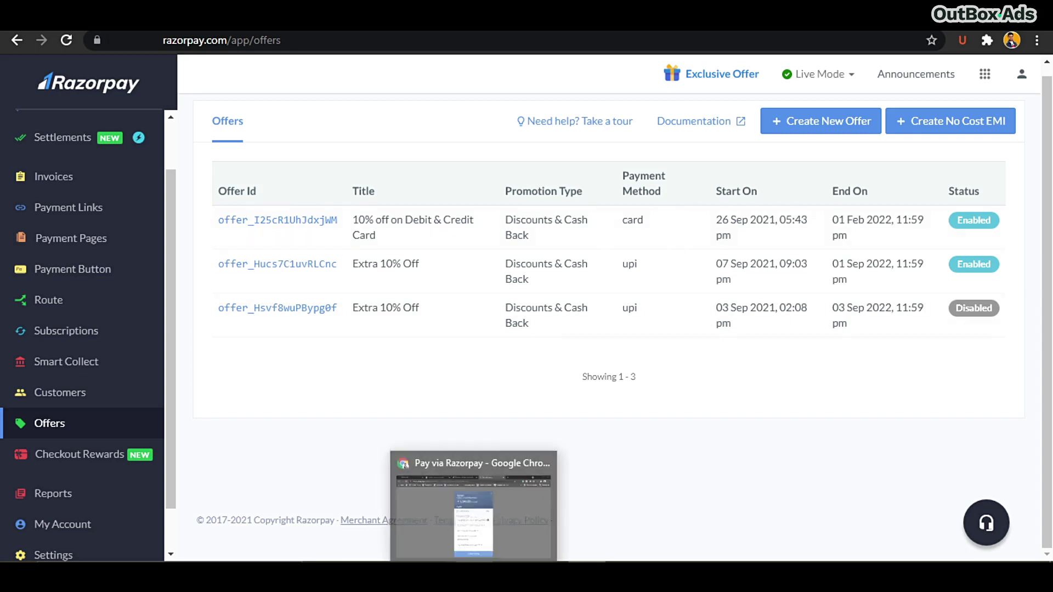
{"action": "left_click", "coordinate": [530, 496]}
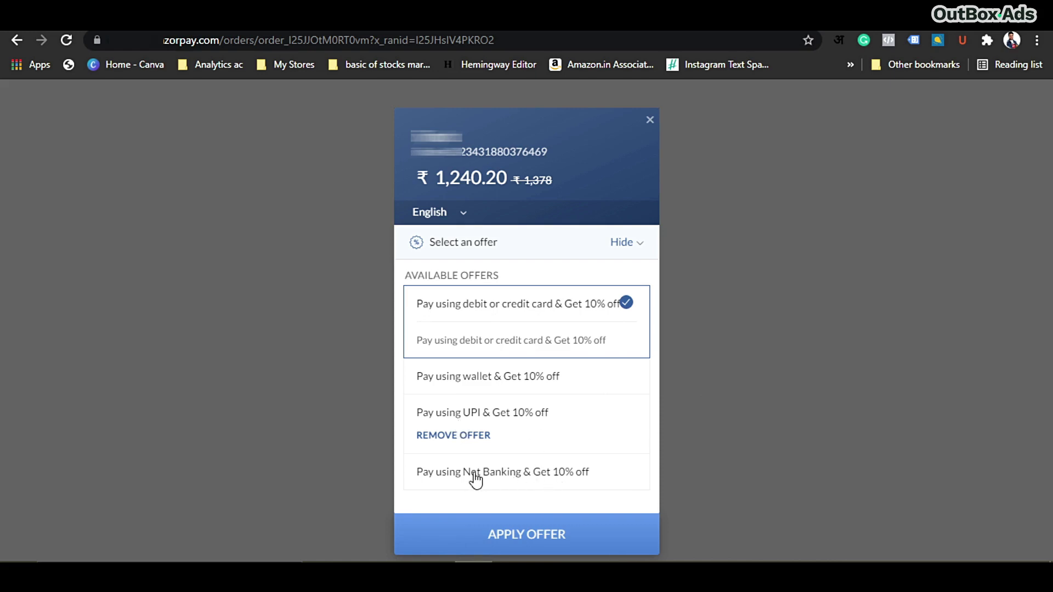
{"action": "left_click", "coordinate": [551, 469]}
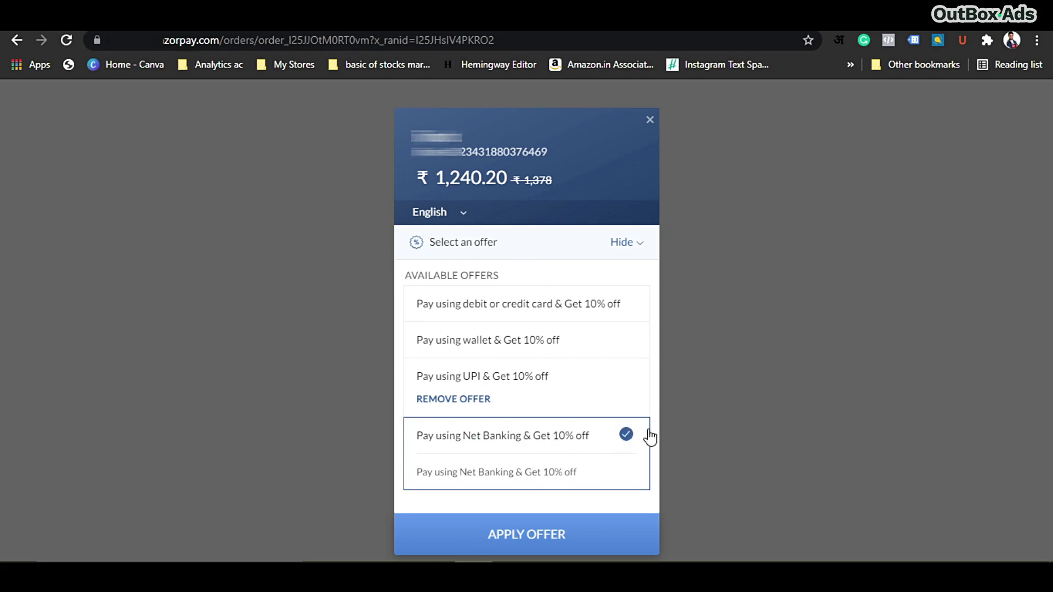
{"action": "left_click", "coordinate": [562, 390]}
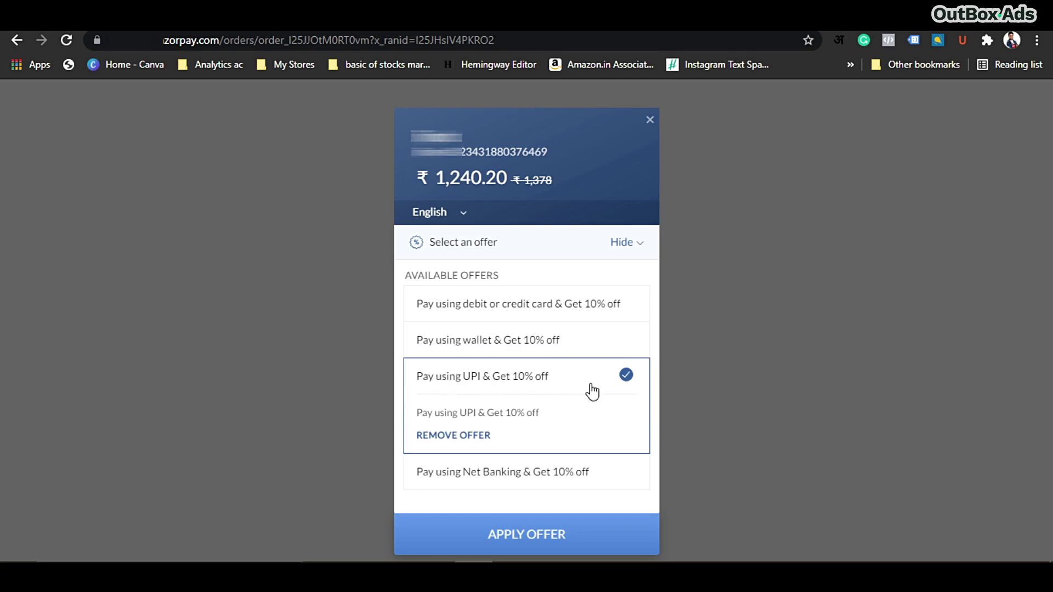
{"action": "left_click", "coordinate": [541, 542]}
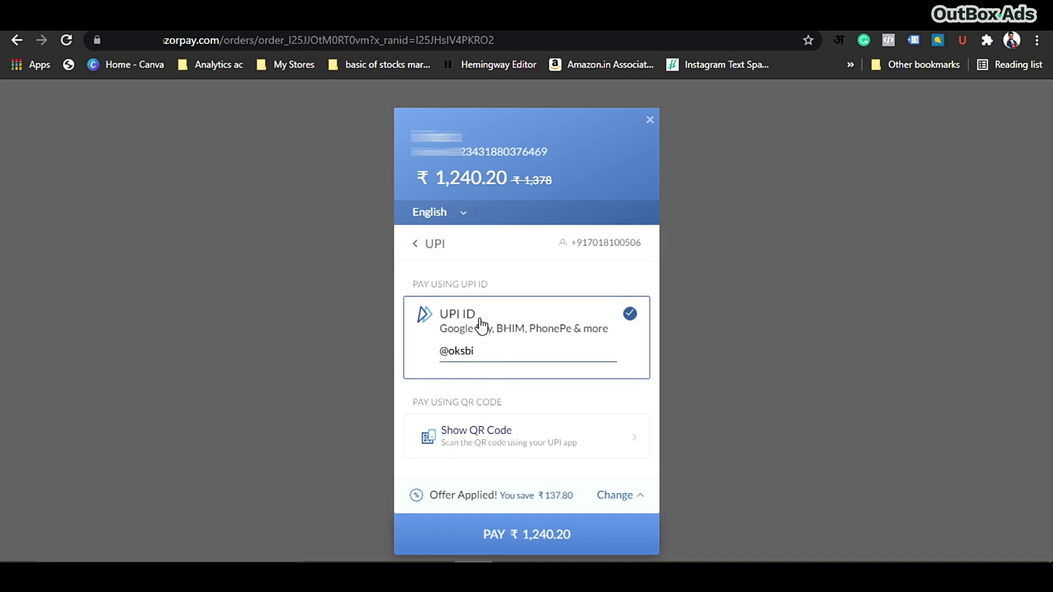
Examine the UPI ID payment option, show the UPI QR code, and cancel the ongoing payment.
{"action": "left_click", "coordinate": [488, 342]}
{"action": "left_click_drag", "start_coordinate": [482, 349], "coordinate": [413, 357]}
{"action": "left_click", "coordinate": [522, 435]}
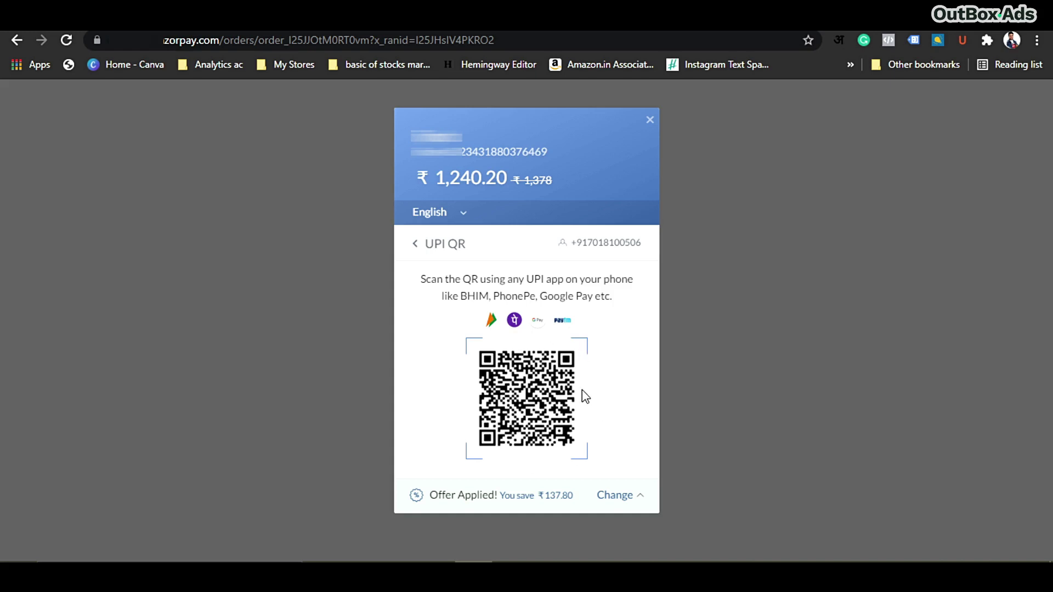
{"action": "left_click", "coordinate": [415, 246]}
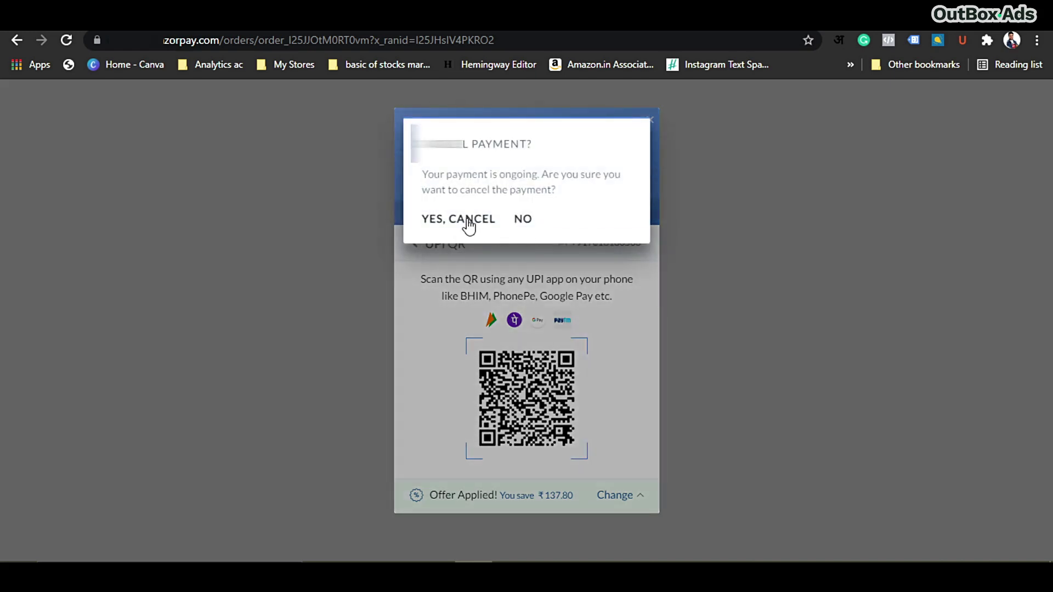
{"action": "left_click", "coordinate": [437, 222]}
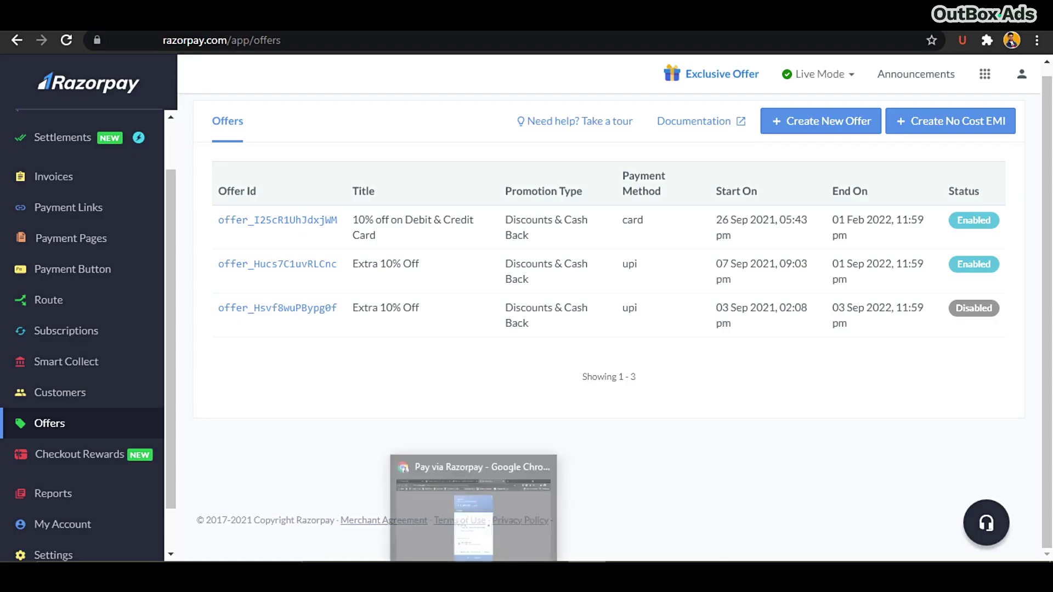
Switch to the store checkout window, try Cash on Delivery, and reselect Razorpay as the payment method.
{"action": "left_click", "coordinate": [474, 575]}
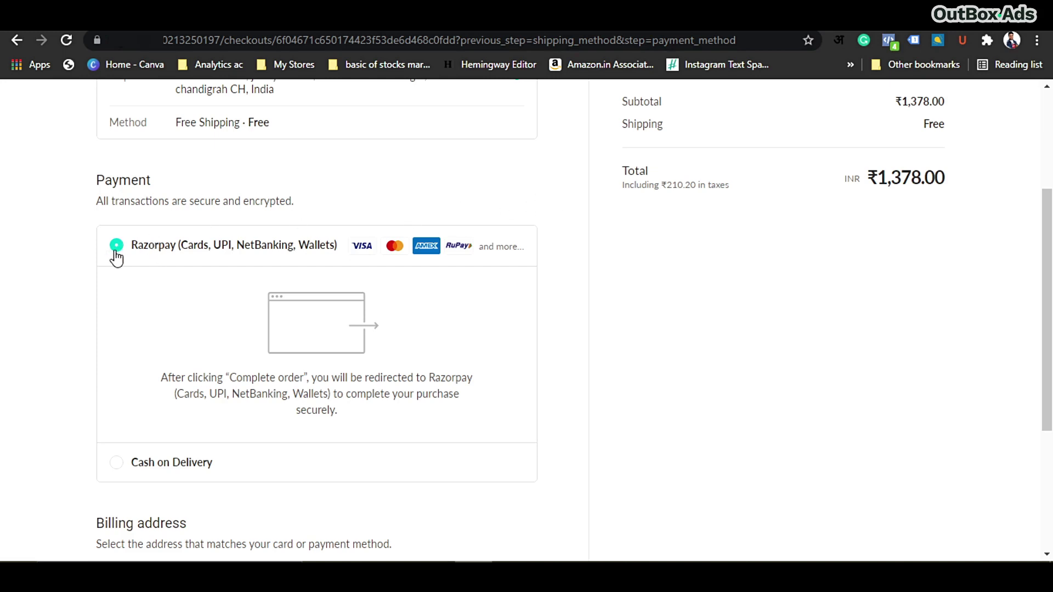
{"action": "left_click", "coordinate": [121, 467]}
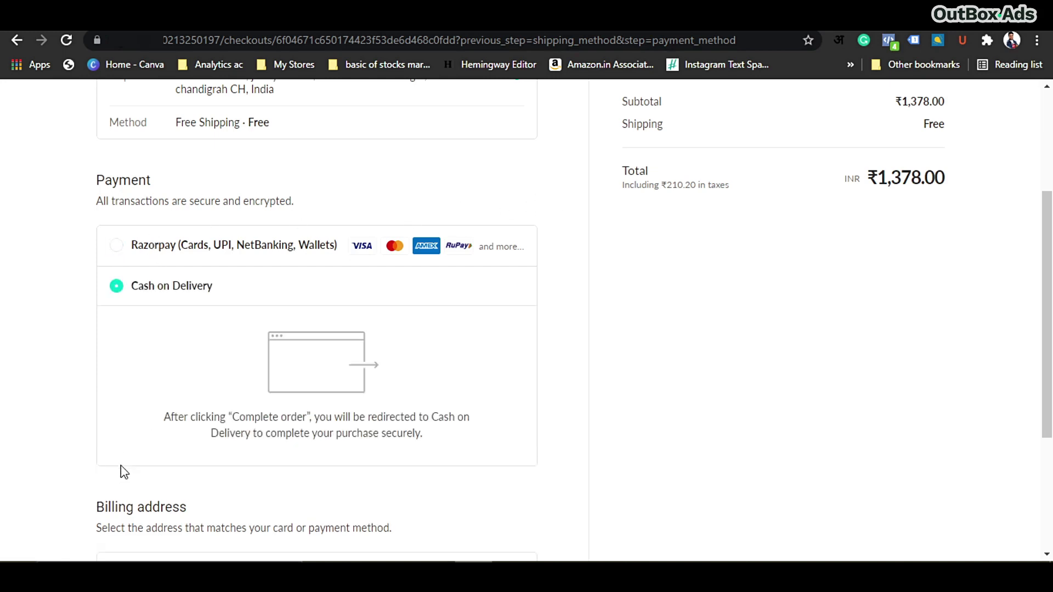
{"action": "left_click", "coordinate": [115, 248]}
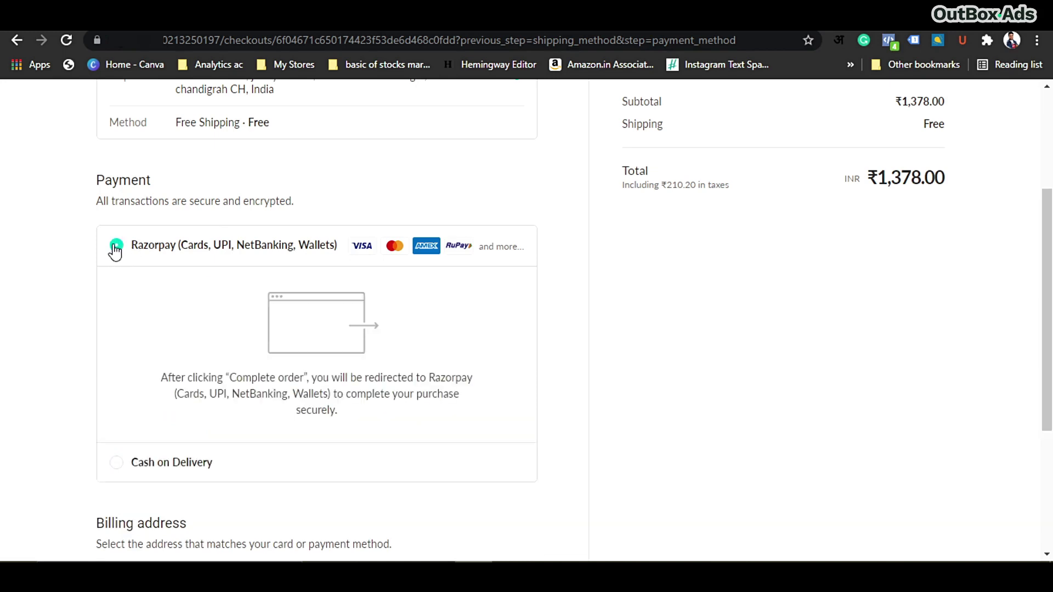
Examine the order total in the checkout summary with Razorpay as the payment method.
{"action": "left_click_drag", "start_coordinate": [877, 176], "coordinate": [925, 176]}
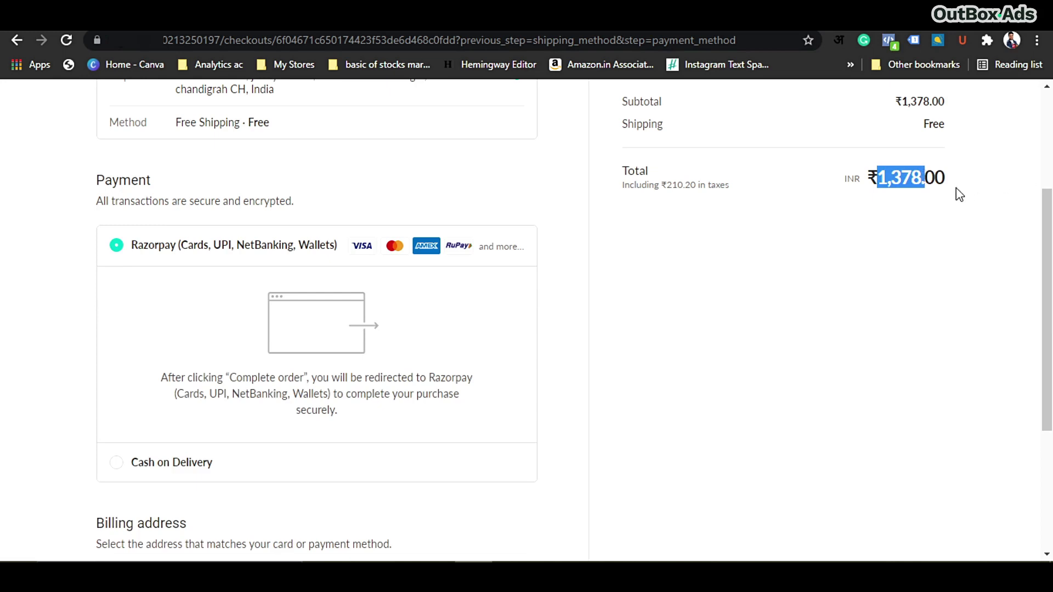
{"action": "left_click", "coordinate": [939, 201]}
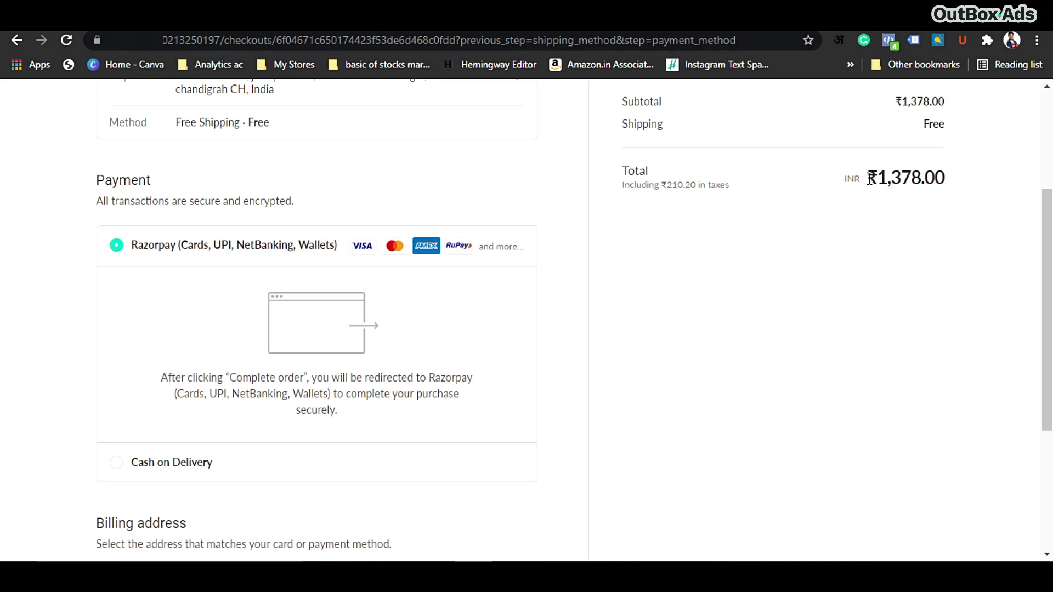
{"action": "left_click_drag", "start_coordinate": [869, 180], "coordinate": [947, 177]}
{"action": "key", "text": "ctrl+a"}
{"action": "left_click", "coordinate": [924, 204]}
{"action": "key", "text": "ctrl+a"}
{"action": "left_click", "coordinate": [938, 197]}
{"action": "left_click_drag", "start_coordinate": [877, 177], "coordinate": [927, 212]}
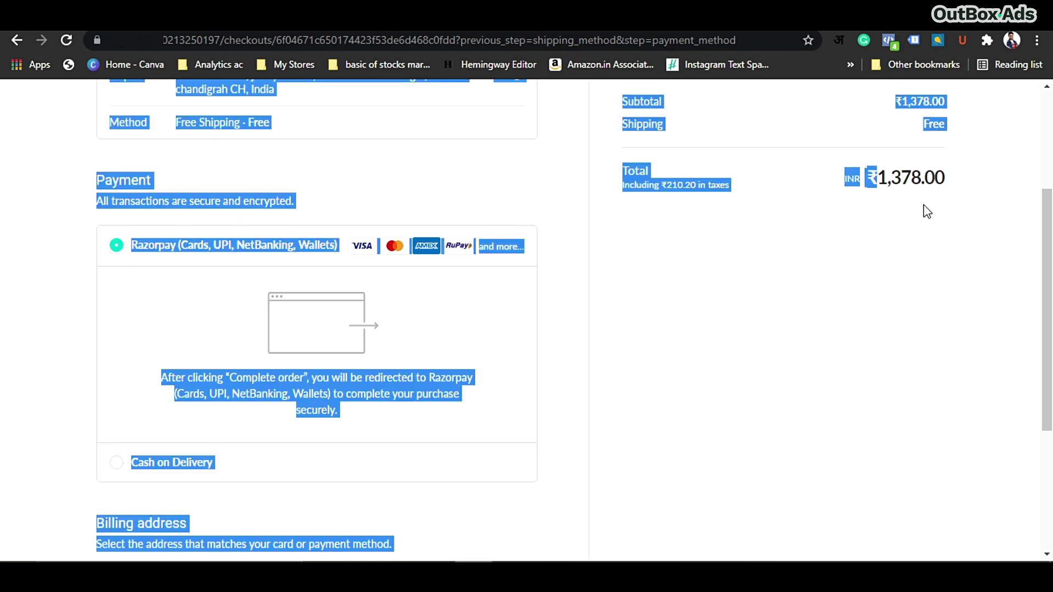
{"action": "left_click", "coordinate": [926, 212]}
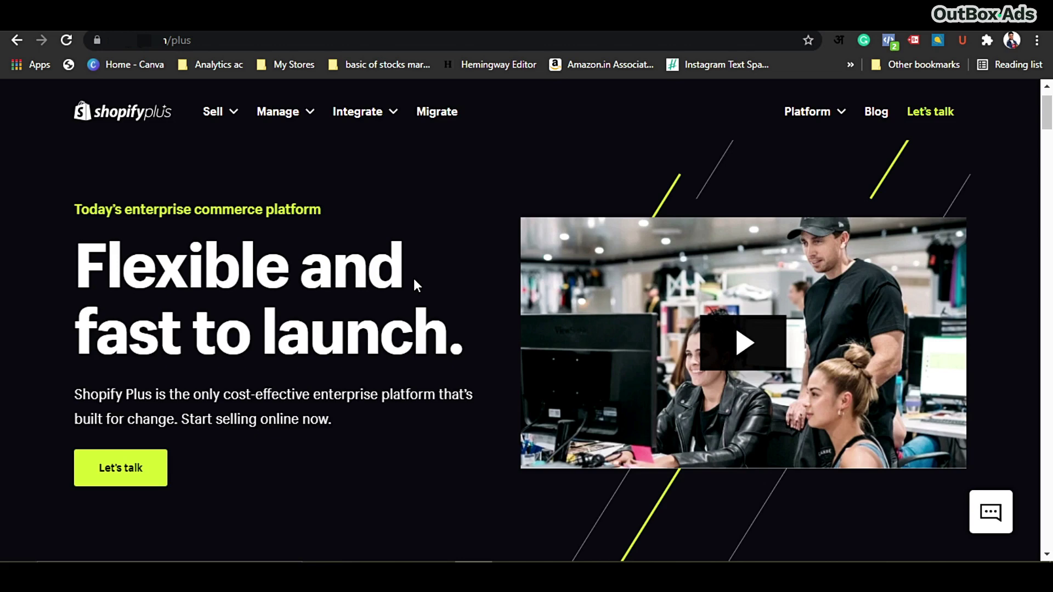
Look through the Platform options and the introductory sections of the Shopify Plus page.
{"action": "mouse_move", "coordinate": [839, 113]}
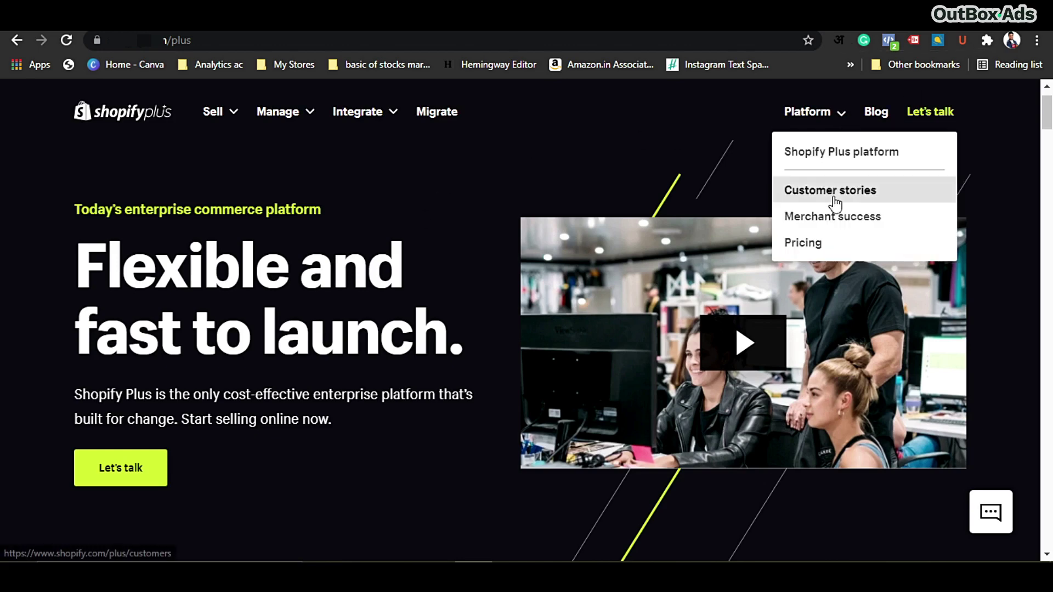
{"action": "scroll", "coordinate": [403, 383], "scroll_direction": "down", "scroll_amount": 5}
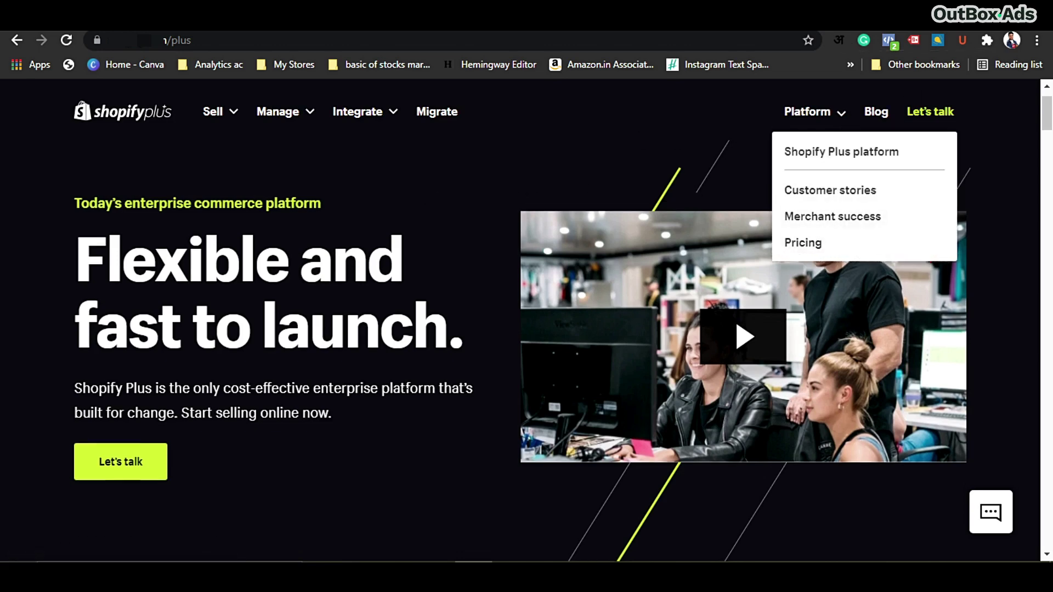
{"action": "scroll", "coordinate": [403, 387], "scroll_direction": "down", "scroll_amount": 3}
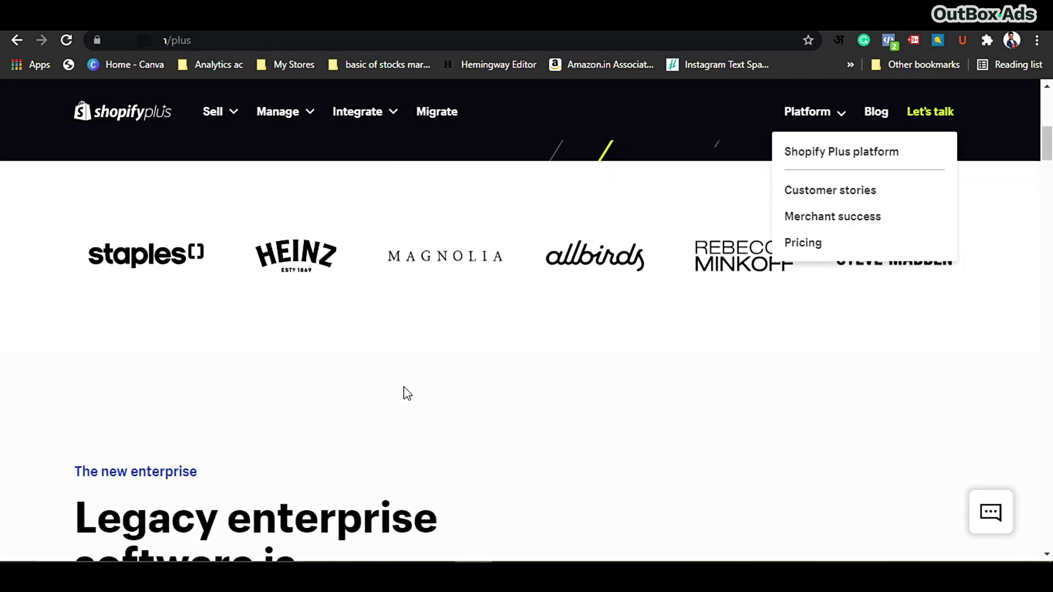
{"action": "scroll", "coordinate": [430, 412], "scroll_direction": "down", "scroll_amount": 1}
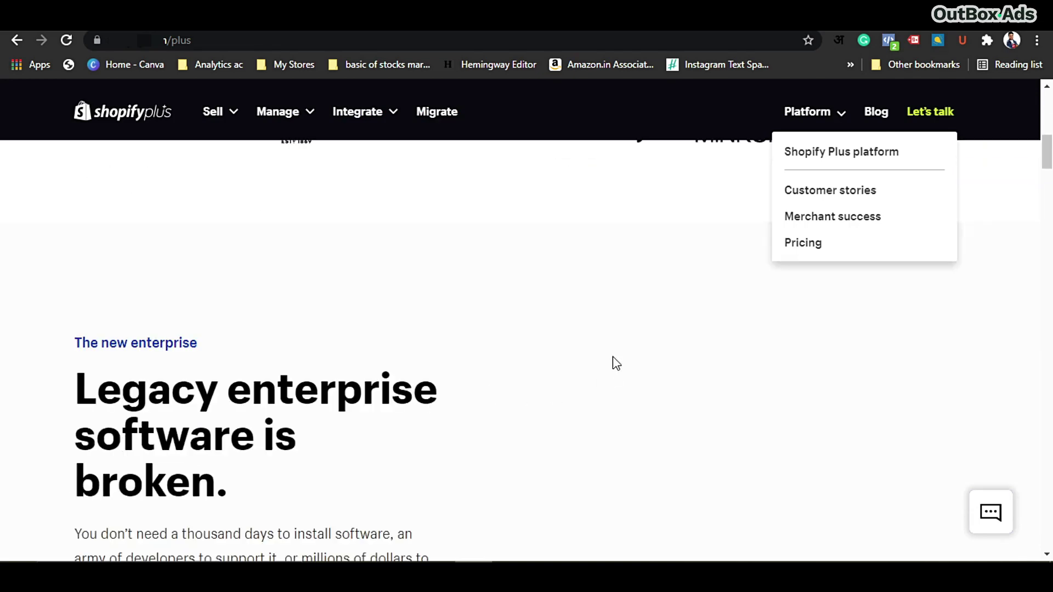
Look through the new enterprise and global commerce sections of the Shopify Plus page.
{"action": "scroll", "coordinate": [395, 406], "scroll_direction": "down", "scroll_amount": 3}
{"action": "scroll", "coordinate": [408, 415], "scroll_direction": "down", "scroll_amount": 6}
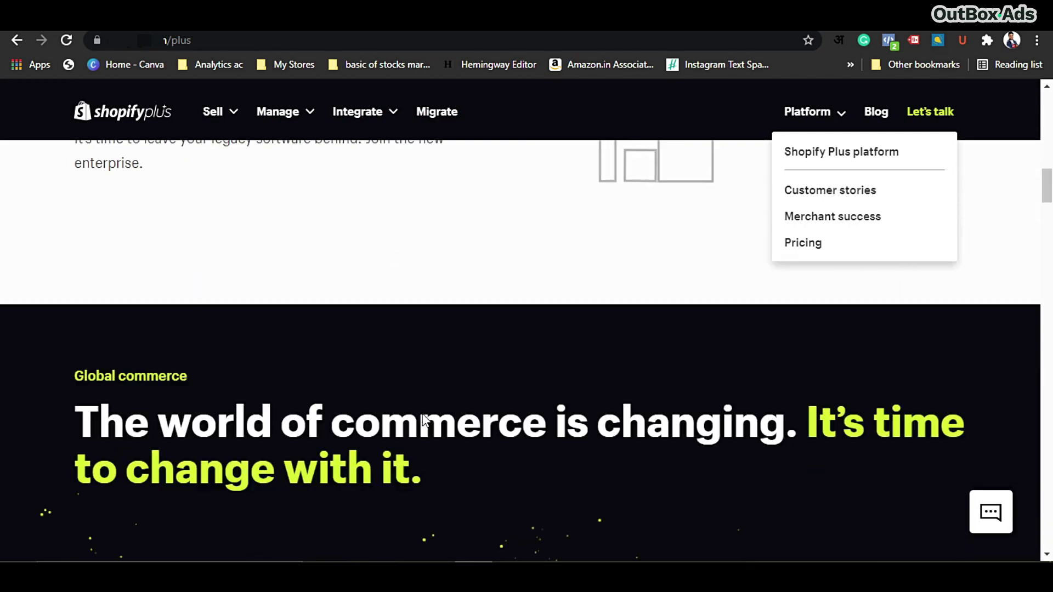
{"action": "scroll", "coordinate": [433, 436], "scroll_direction": "up", "scroll_amount": 8}
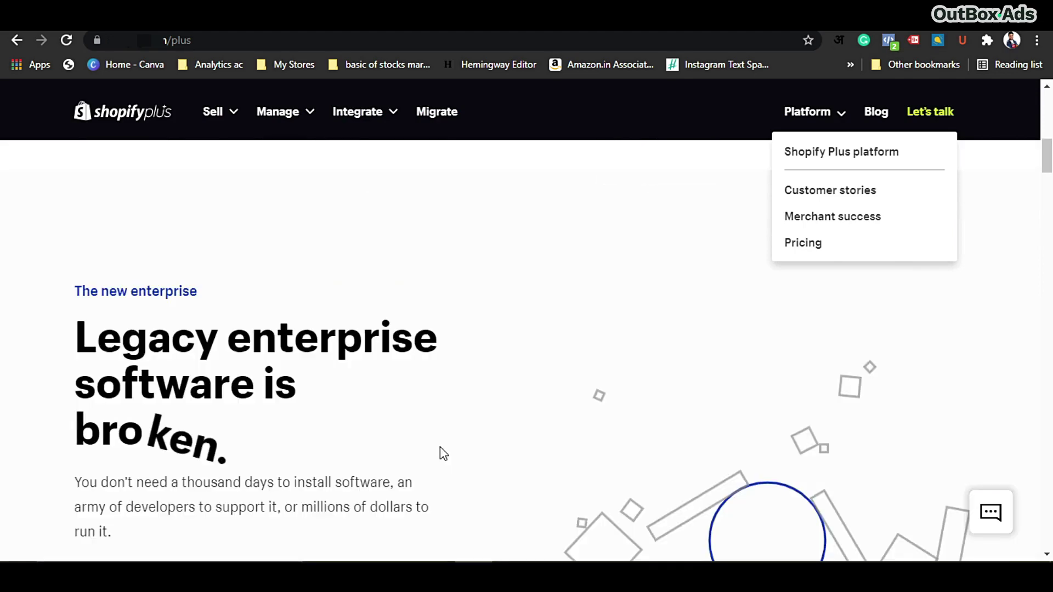
{"action": "scroll", "coordinate": [441, 448], "scroll_direction": "up", "scroll_amount": 5}
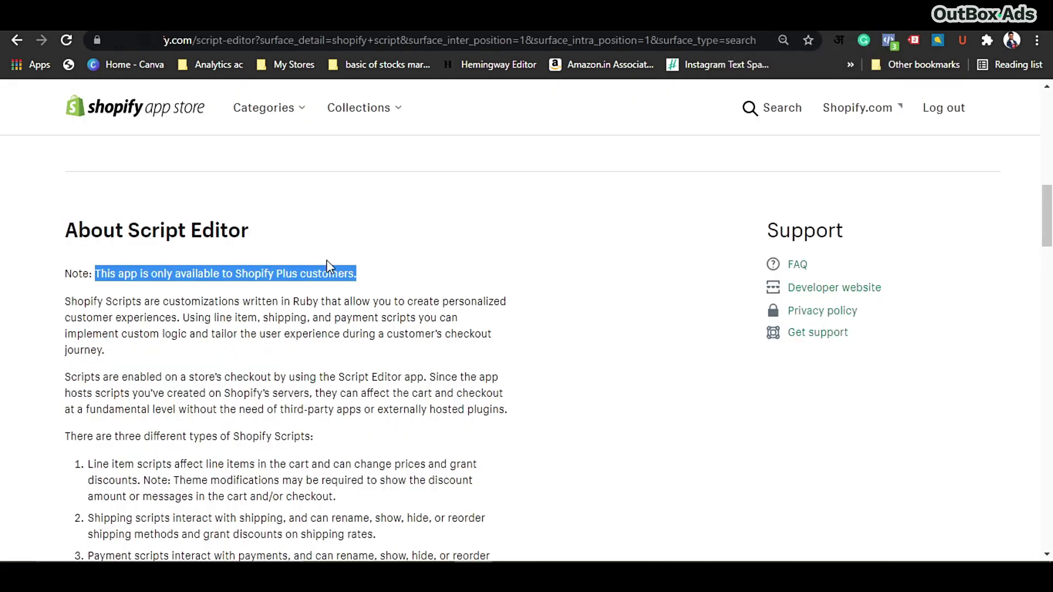
Examine the Script Editor app listing, from its header and feature highlights to the descriptions of the script types.
{"action": "scroll", "coordinate": [327, 260], "scroll_direction": "up", "scroll_amount": 10}
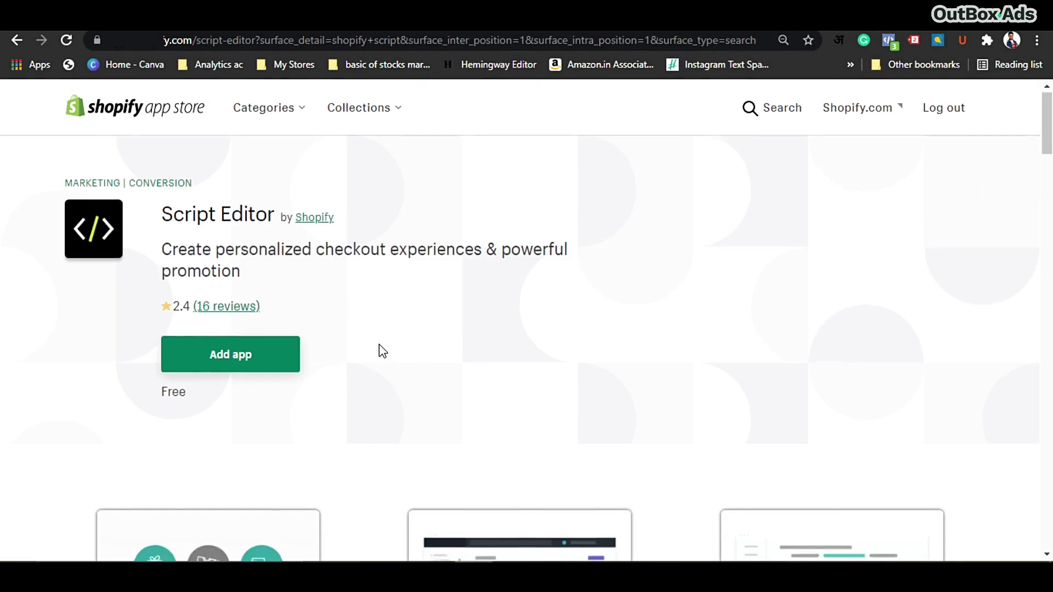
{"action": "scroll", "coordinate": [380, 344], "scroll_direction": "down", "scroll_amount": 5}
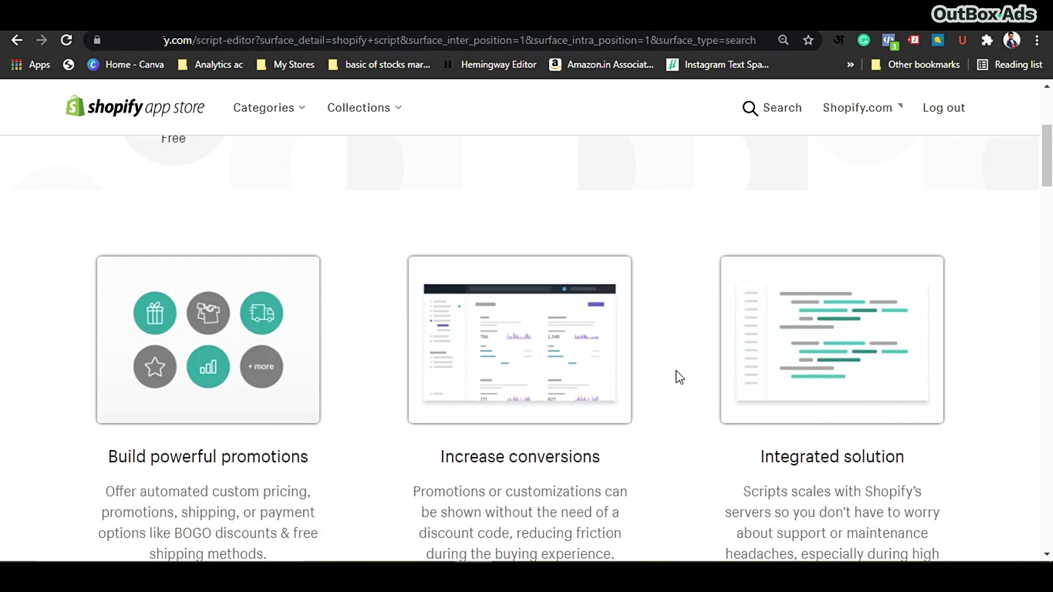
{"action": "scroll", "coordinate": [379, 405], "scroll_direction": "down", "scroll_amount": 1}
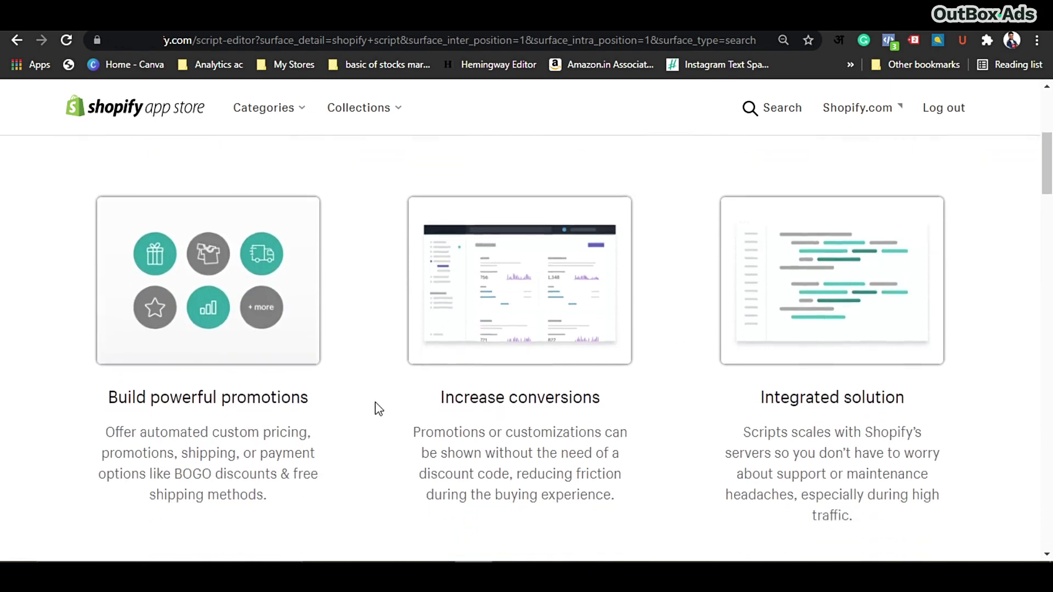
{"action": "scroll", "coordinate": [375, 409], "scroll_direction": "down", "scroll_amount": 4}
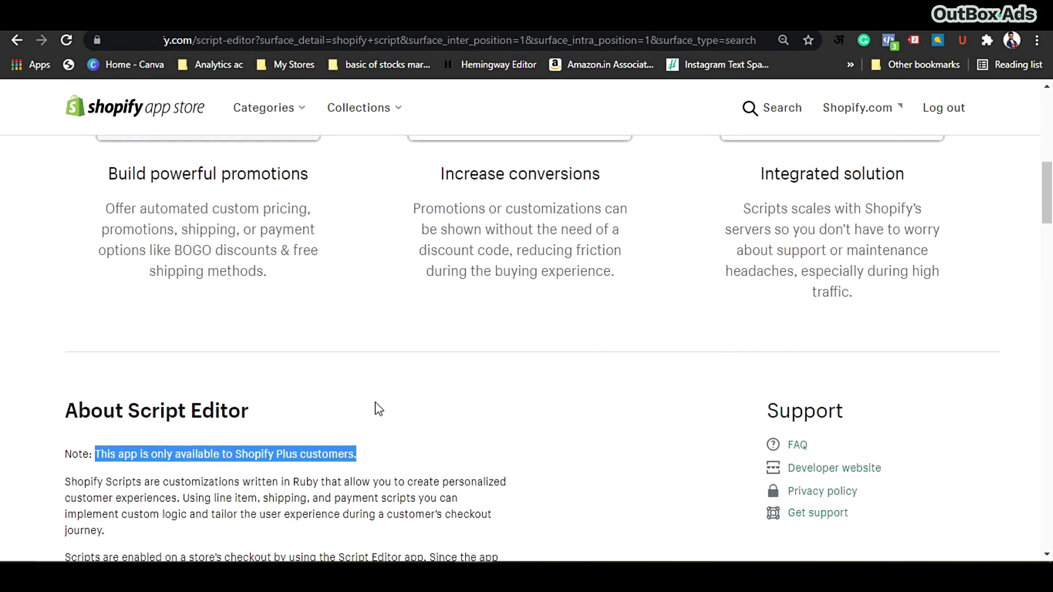
{"action": "scroll", "coordinate": [375, 403], "scroll_direction": "down", "scroll_amount": 5}
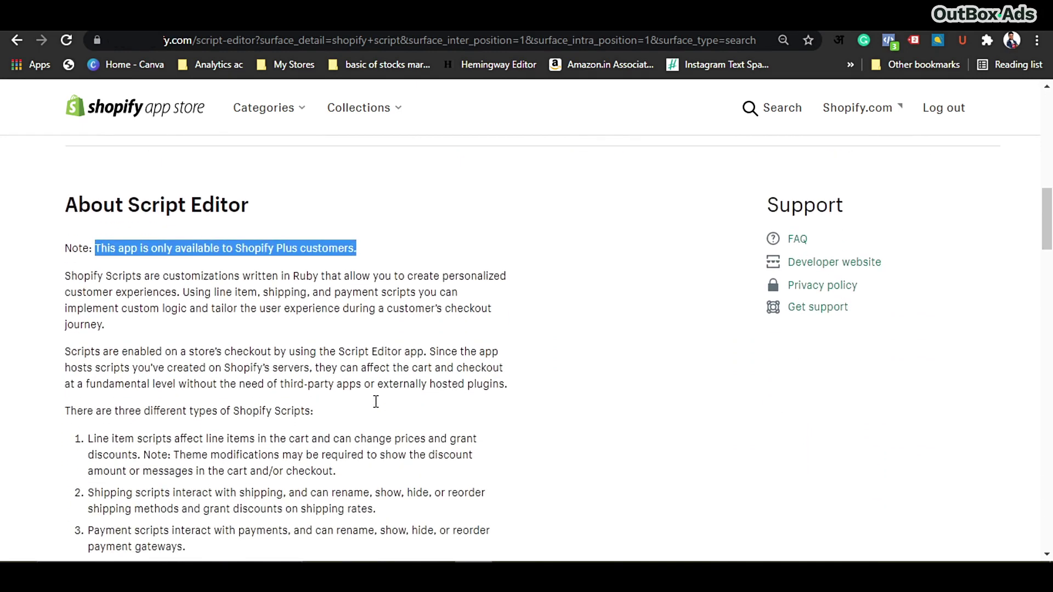
{"action": "scroll", "coordinate": [375, 402], "scroll_direction": "down", "scroll_amount": 2}
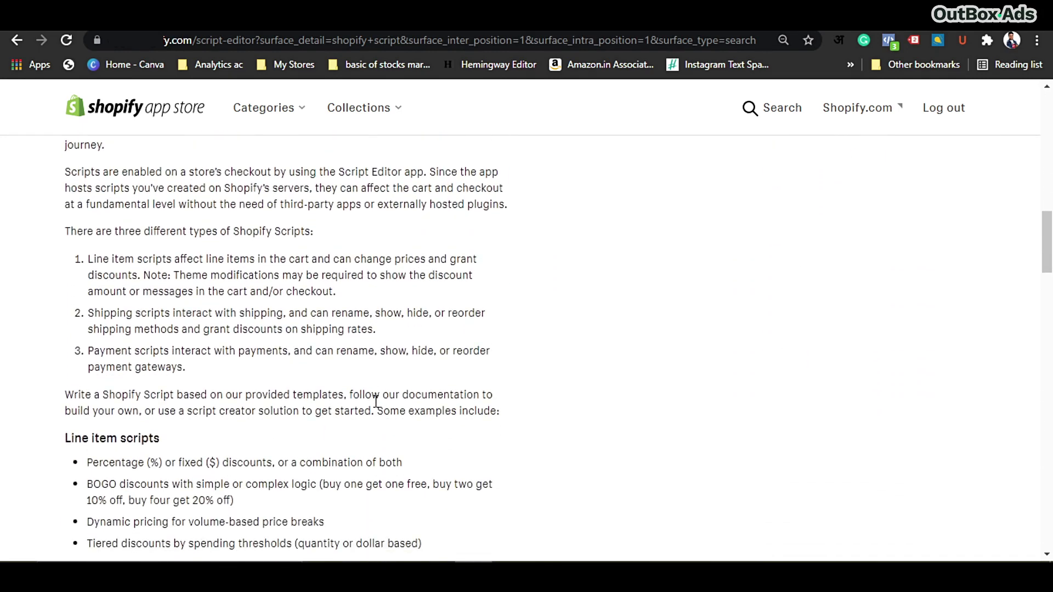
{"action": "scroll", "coordinate": [376, 402], "scroll_direction": "down", "scroll_amount": 2}
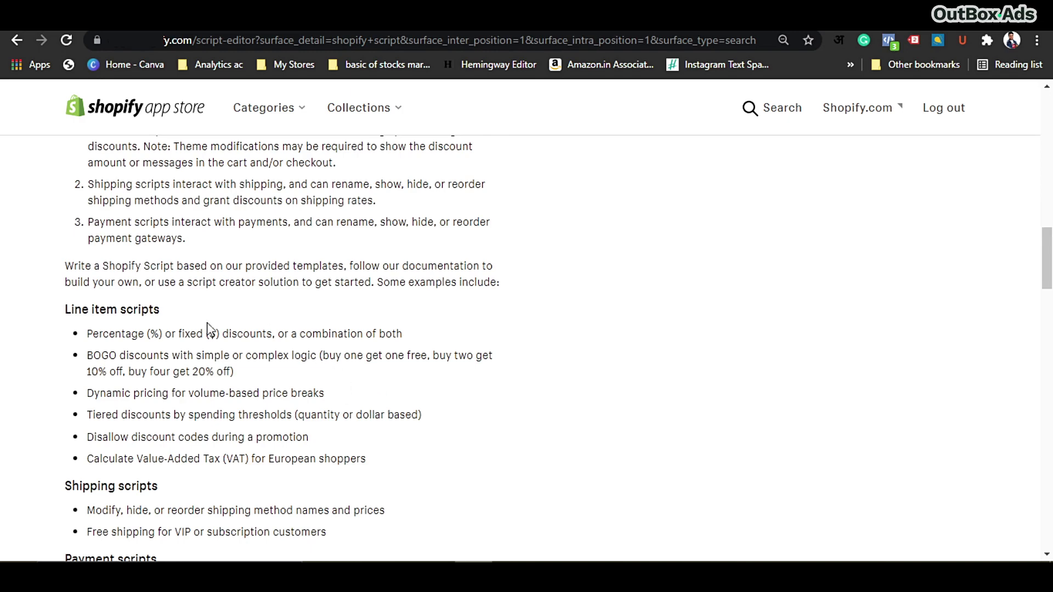
Highlight the Shopify Plus availability note under About Script Editor.
{"action": "scroll", "coordinate": [374, 333], "scroll_direction": "up", "scroll_amount": 3}
{"action": "scroll", "coordinate": [374, 332], "scroll_direction": "up", "scroll_amount": 2}
{"action": "left_click", "coordinate": [234, 289]}
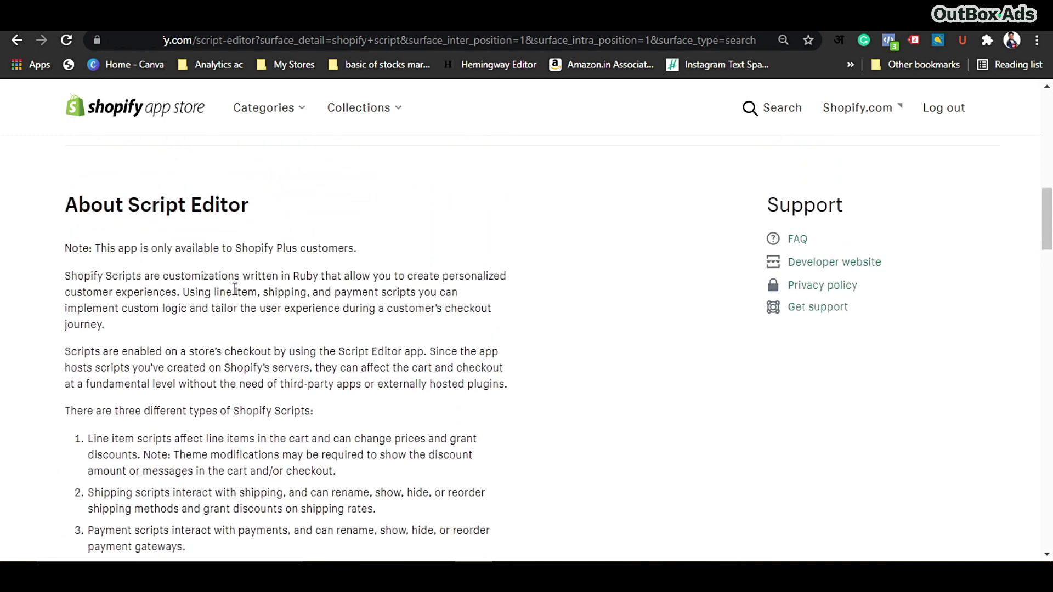
{"action": "left_click_drag", "start_coordinate": [65, 250], "coordinate": [360, 253]}
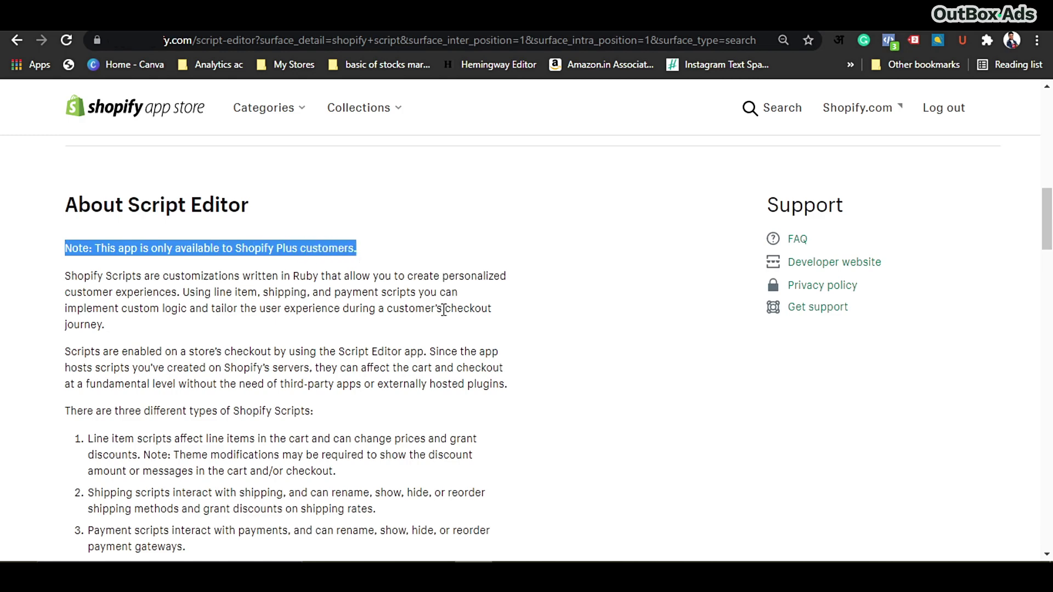
Review the line item script examples, highlighting dynamic volume-based pricing and disallowing discount codes during a promotion.
{"action": "scroll", "coordinate": [438, 309], "scroll_direction": "down", "scroll_amount": 8}
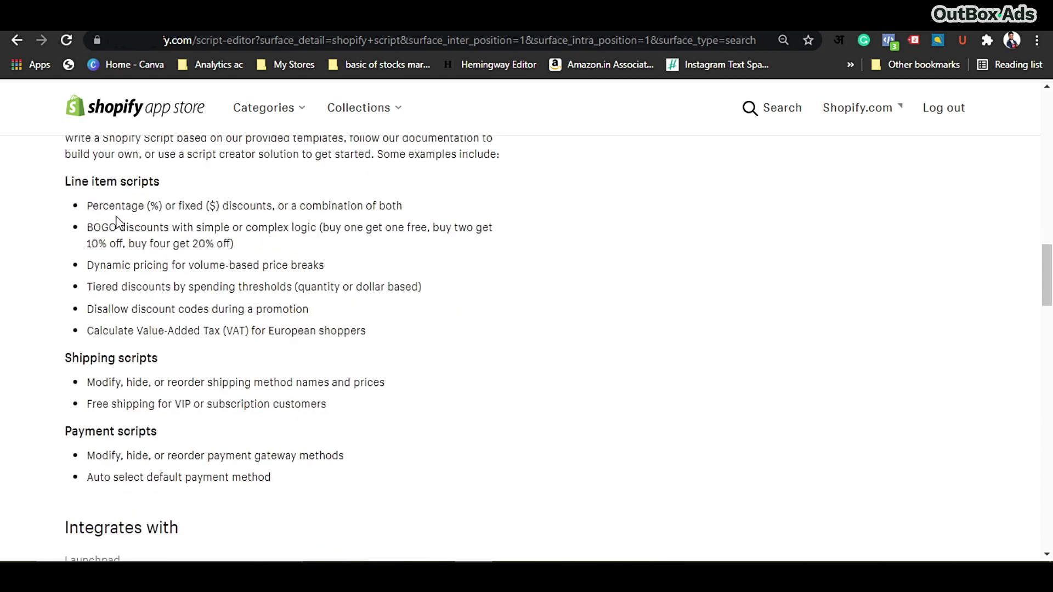
{"action": "left_click_drag", "start_coordinate": [88, 207], "coordinate": [417, 227]}
{"action": "left_click", "coordinate": [358, 229]}
{"action": "left_click_drag", "start_coordinate": [87, 265], "coordinate": [327, 268]}
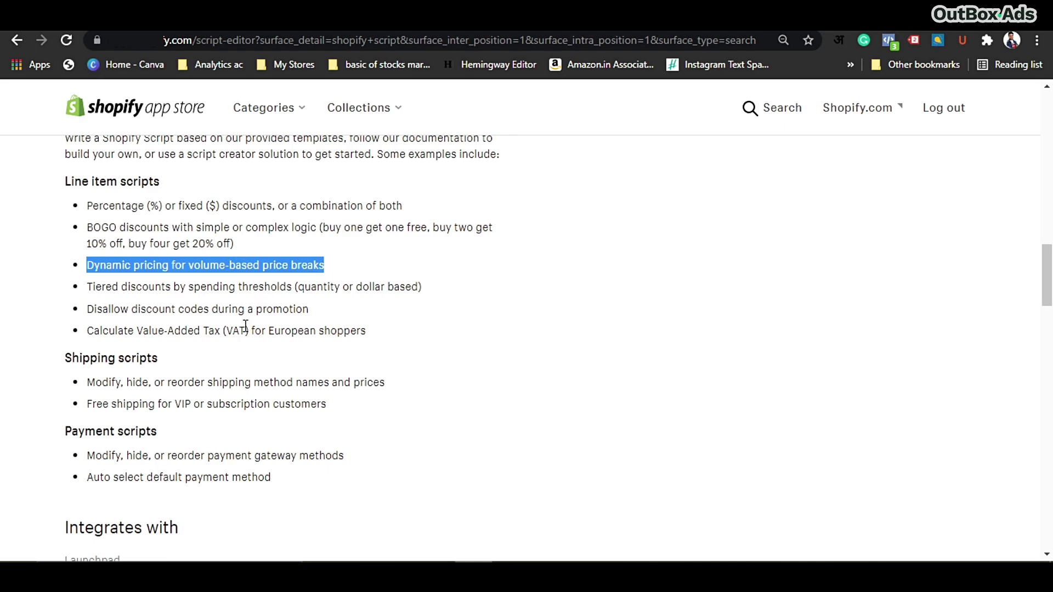
{"action": "left_click_drag", "start_coordinate": [91, 308], "coordinate": [296, 305]}
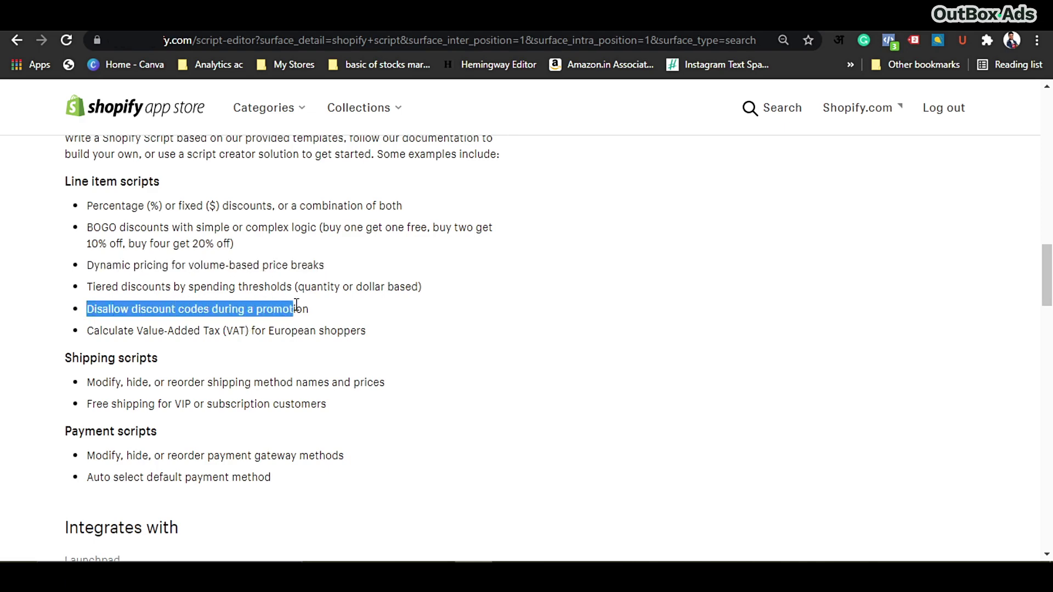
Highlight the two payment script examples: modifying, hiding or reordering gateway methods, and auto-selecting the default payment method.
{"action": "scroll", "coordinate": [322, 314], "scroll_direction": "down", "scroll_amount": 1}
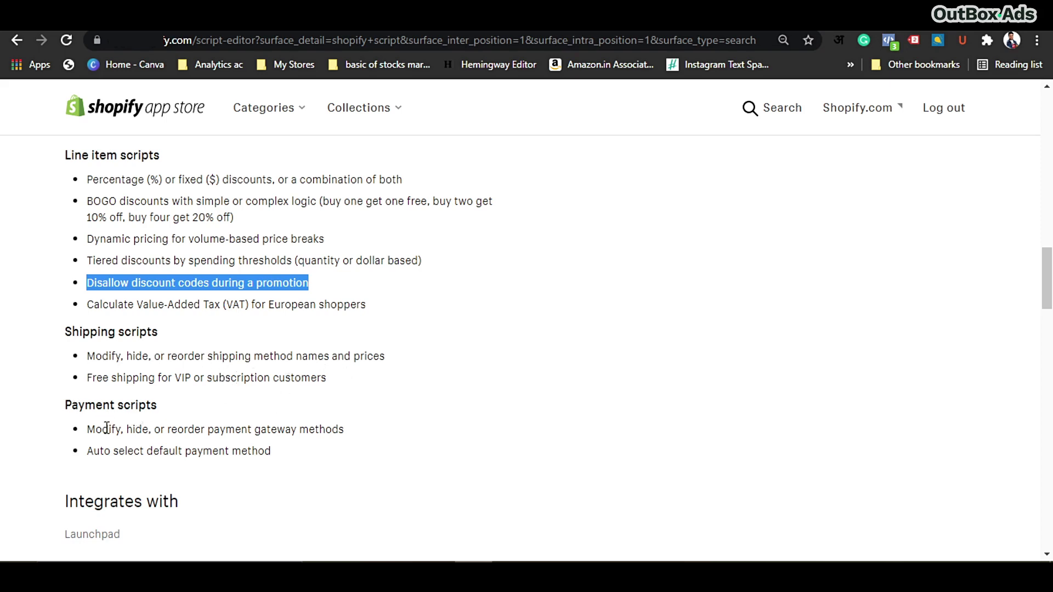
{"action": "left_click_drag", "start_coordinate": [93, 428], "coordinate": [356, 430]}
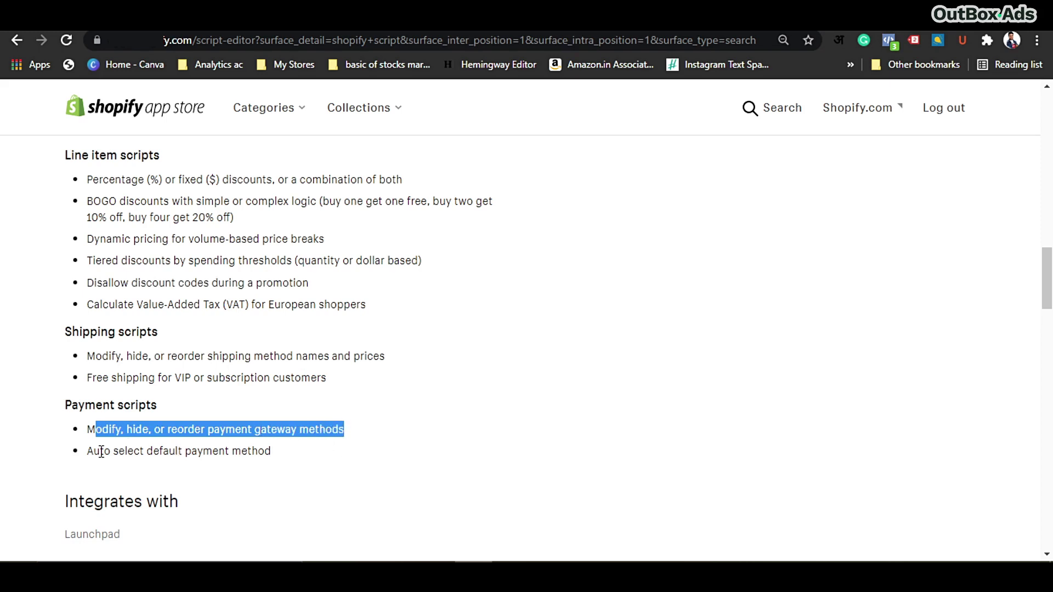
{"action": "left_click_drag", "start_coordinate": [96, 451], "coordinate": [348, 453]}
{"action": "scroll", "coordinate": [329, 447], "scroll_direction": "down", "scroll_amount": 1}
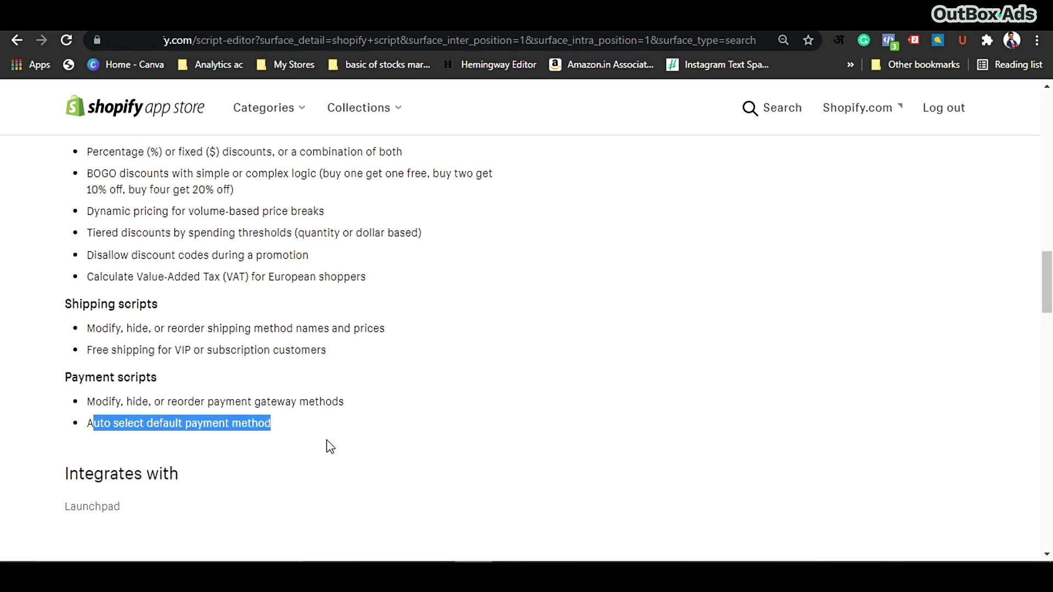
Reread the About Script Editor section, returning to the app listing from the Shopify Plus page.
{"action": "scroll", "coordinate": [459, 428], "scroll_direction": "up", "scroll_amount": 7}
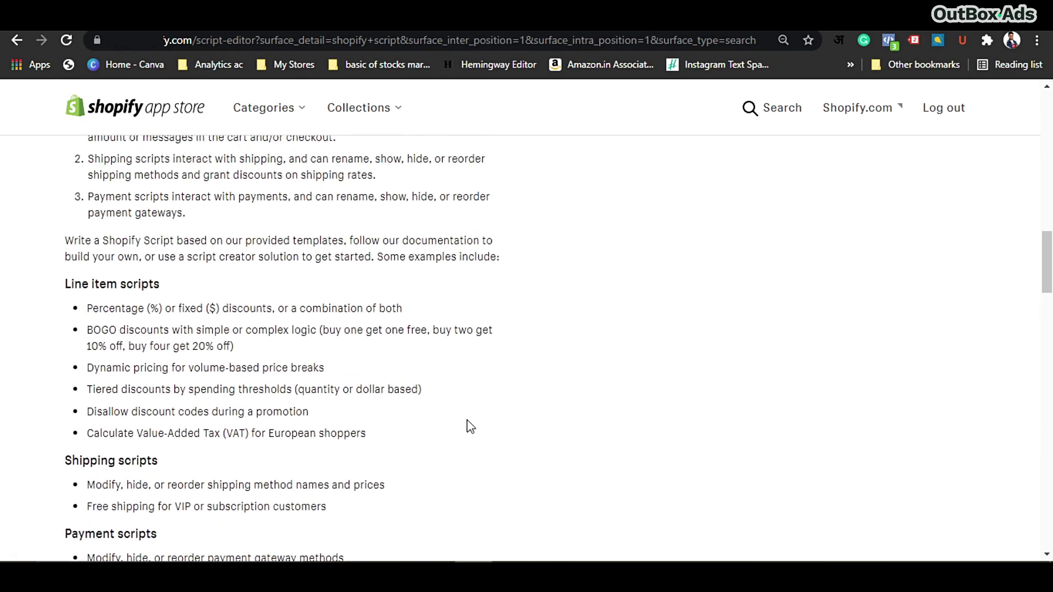
{"action": "scroll", "coordinate": [473, 420], "scroll_direction": "up", "scroll_amount": 4}
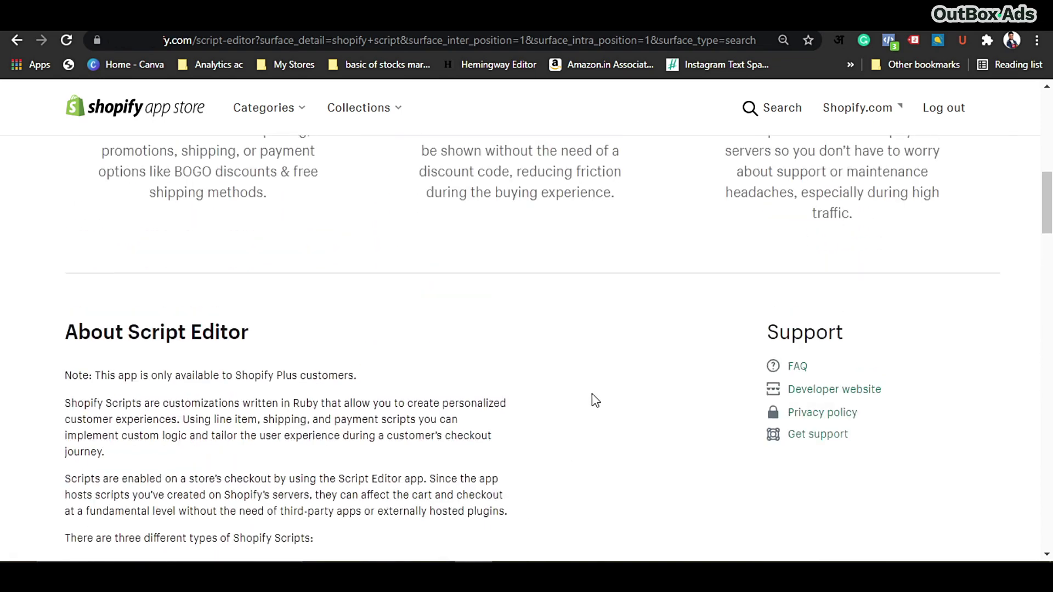
{"action": "scroll", "coordinate": [317, 404], "scroll_direction": "down", "scroll_amount": 2}
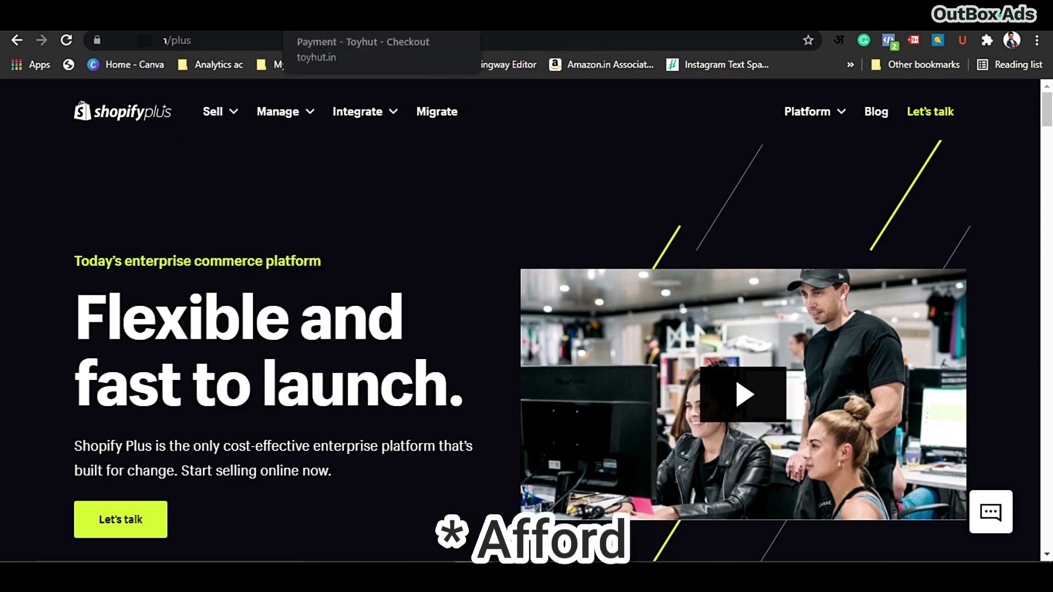
{"action": "left_click", "coordinate": [520, 11]}
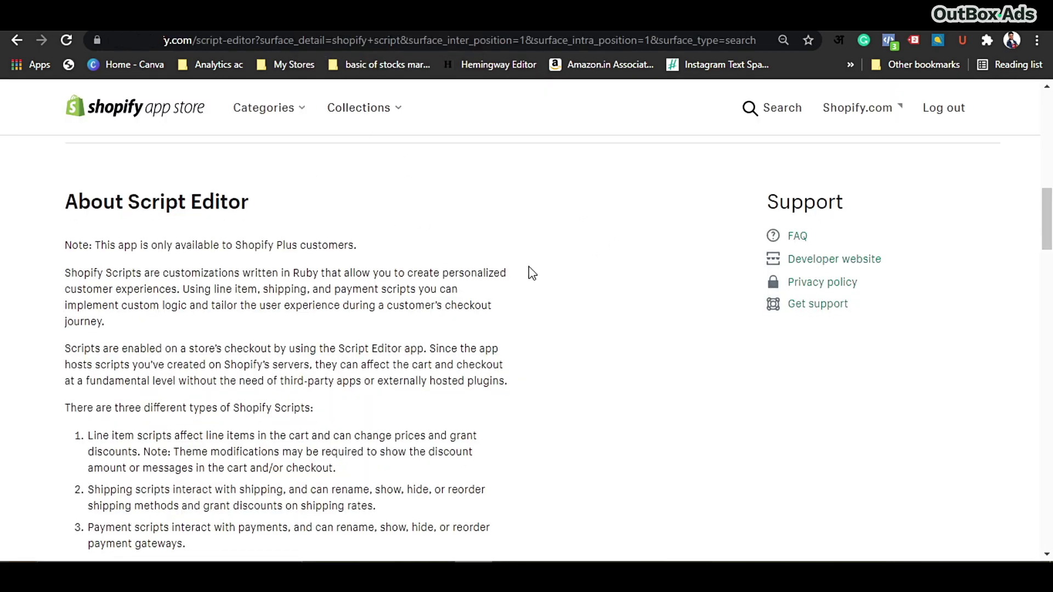
{"action": "scroll", "coordinate": [530, 269], "scroll_direction": "down", "scroll_amount": 1}
{"action": "scroll", "coordinate": [531, 273], "scroll_direction": "down", "scroll_amount": 1}
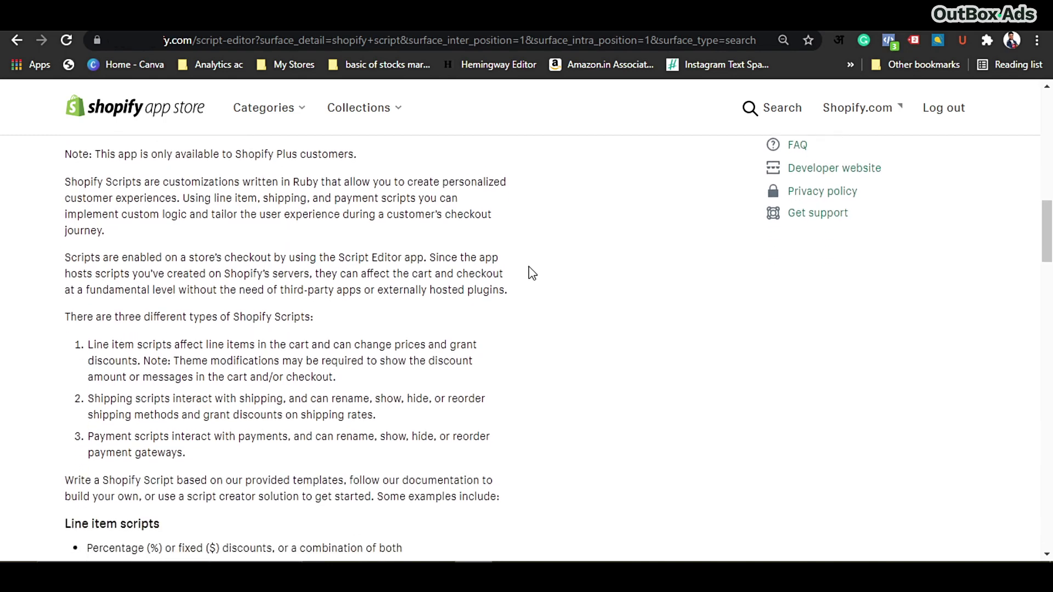
{"action": "scroll", "coordinate": [508, 287], "scroll_direction": "up", "scroll_amount": 8}
{"action": "scroll", "coordinate": [329, 322], "scroll_direction": "up", "scroll_amount": 7}
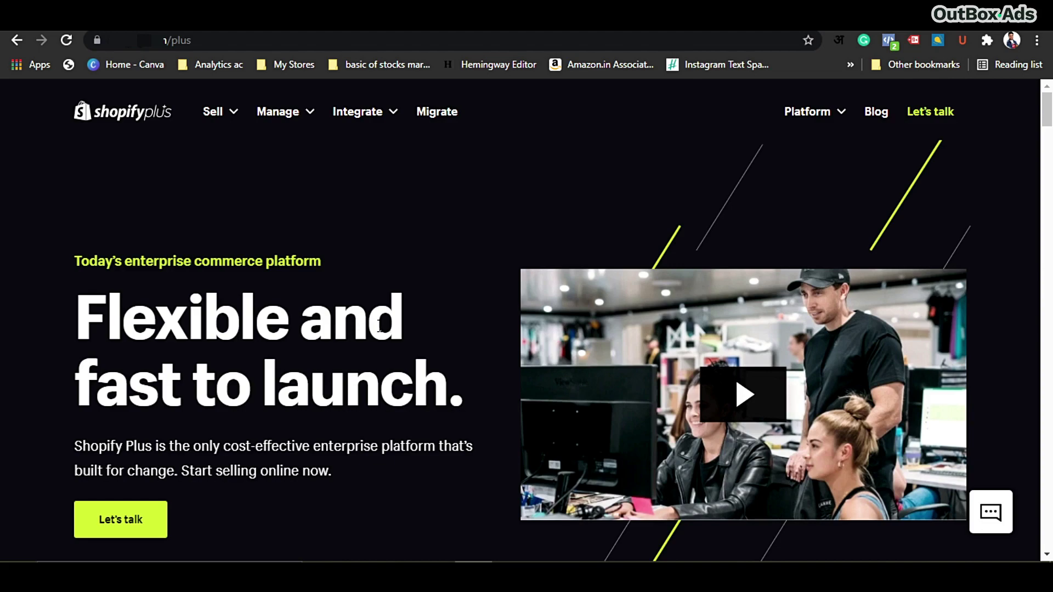
Look over the Shopify Plus page's brand and enterprise sections and show its Manage options.
{"action": "scroll", "coordinate": [351, 372], "scroll_direction": "down", "scroll_amount": 8}
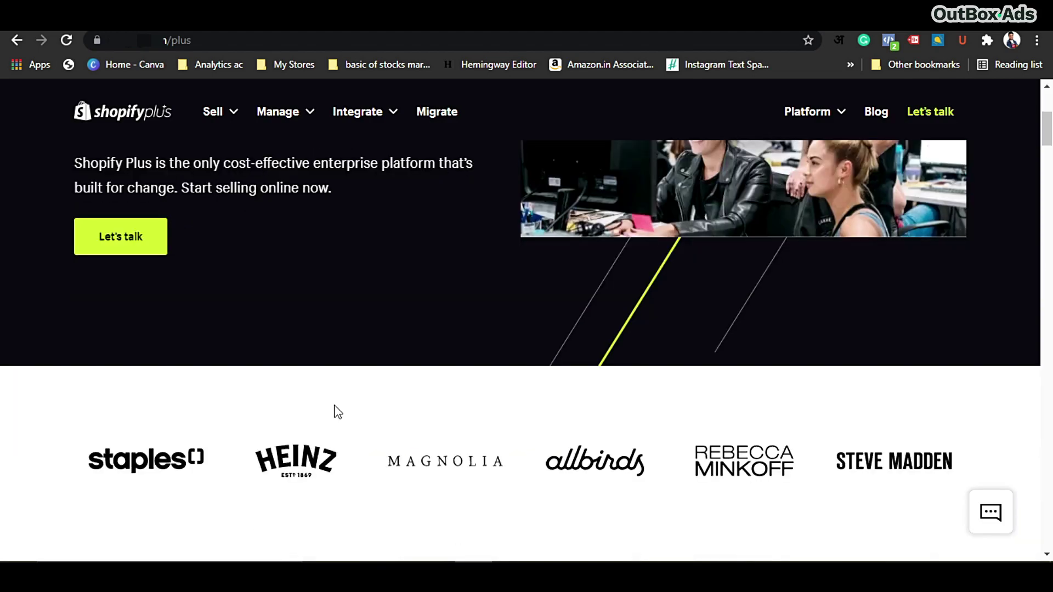
{"action": "scroll", "coordinate": [432, 398], "scroll_direction": "down", "scroll_amount": 4}
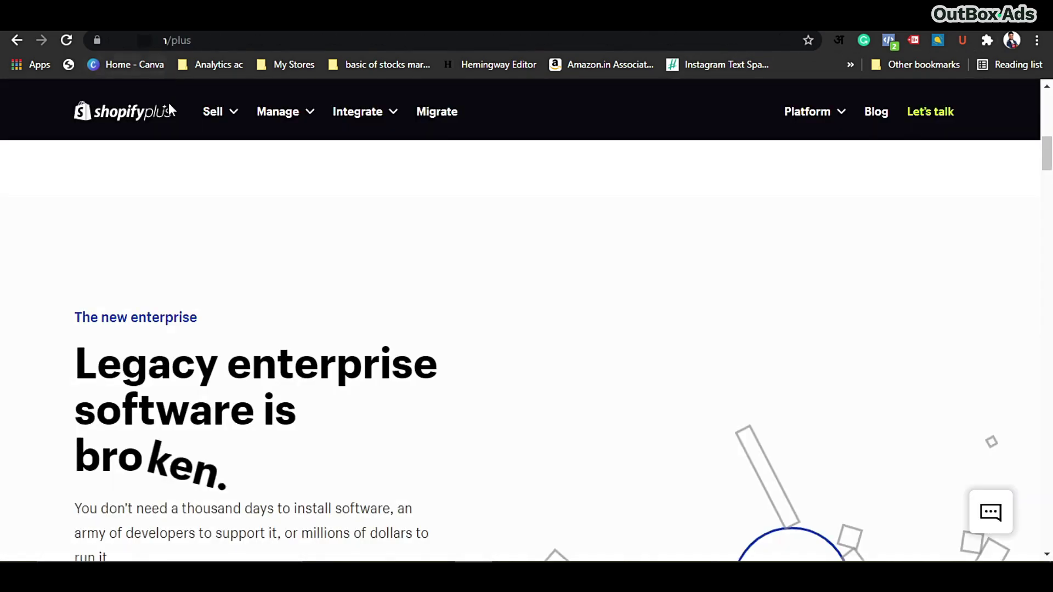
{"action": "left_click", "coordinate": [278, 111]}
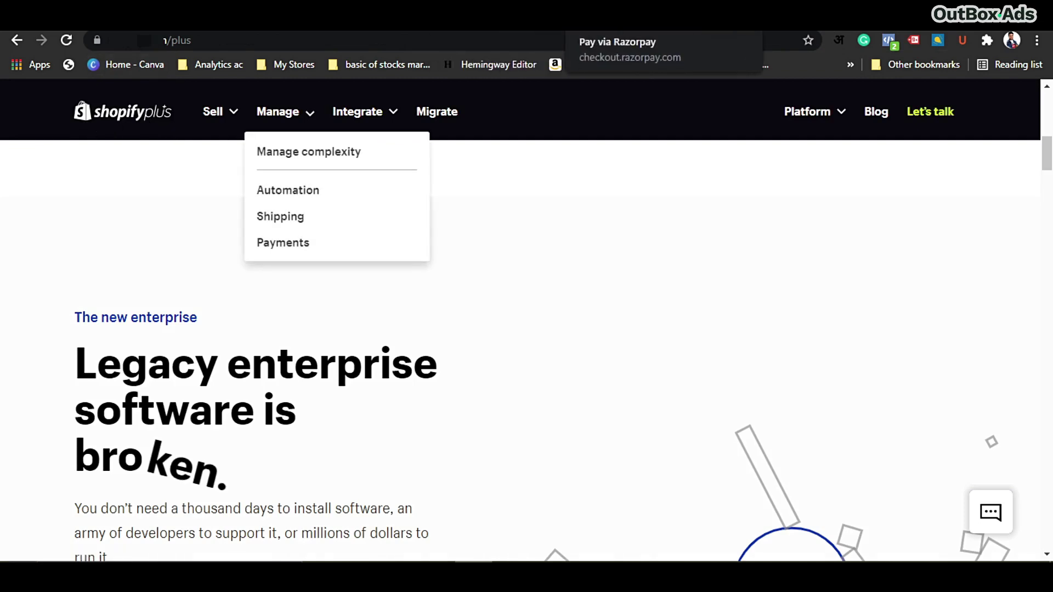
Switch to the store checkout page and highlight the order total in the summary.
{"action": "left_click", "coordinate": [357, 20]}
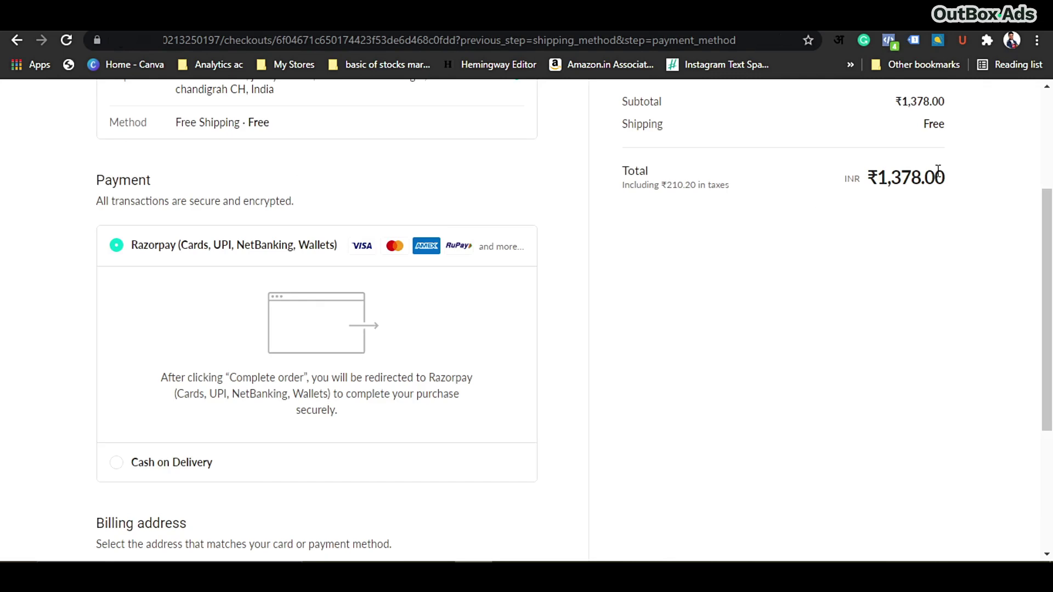
{"action": "left_click_drag", "start_coordinate": [950, 180], "coordinate": [899, 177]}
{"action": "left_click", "coordinate": [956, 199]}
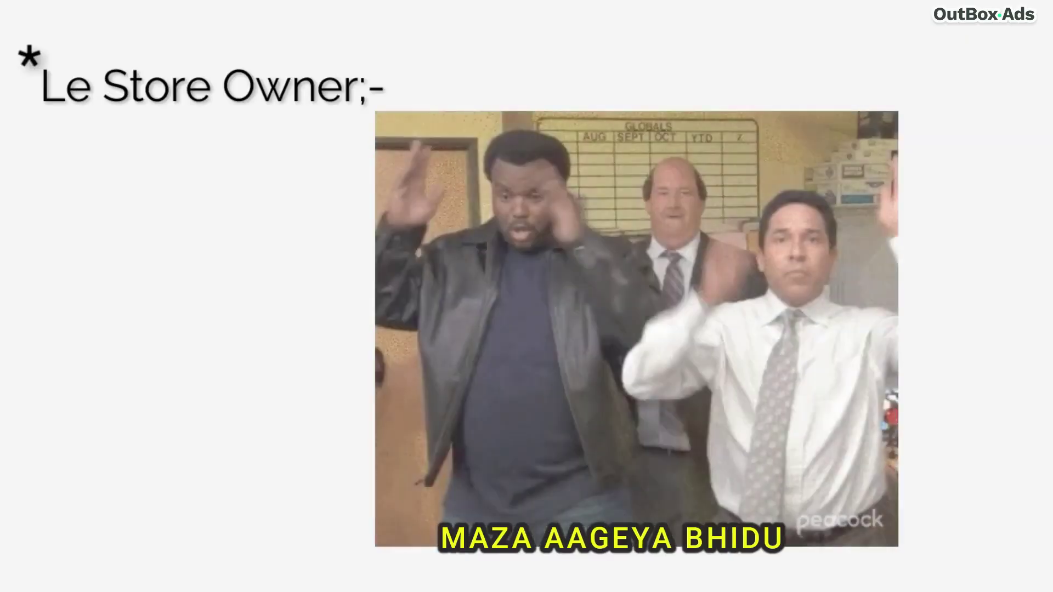